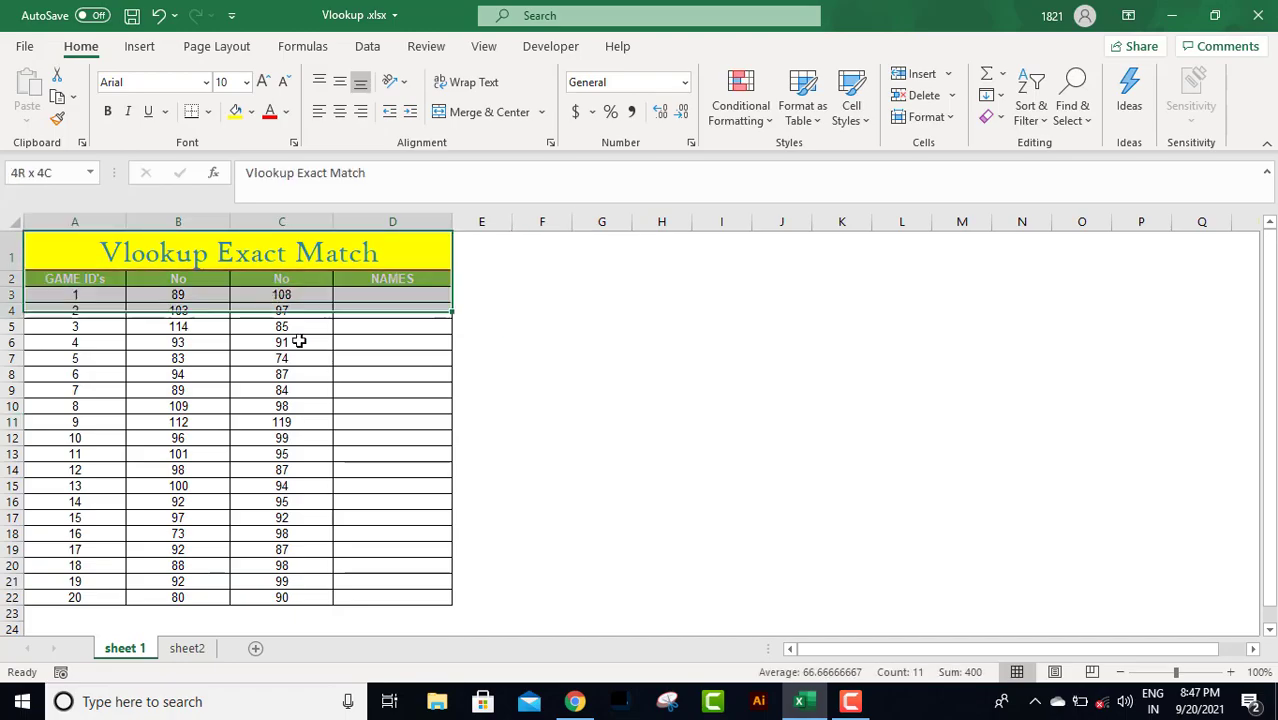
Examine the table on sheet 1 with its empty NAMES column, and the list of game IDs and names on sheet2
left_click(366, 298)
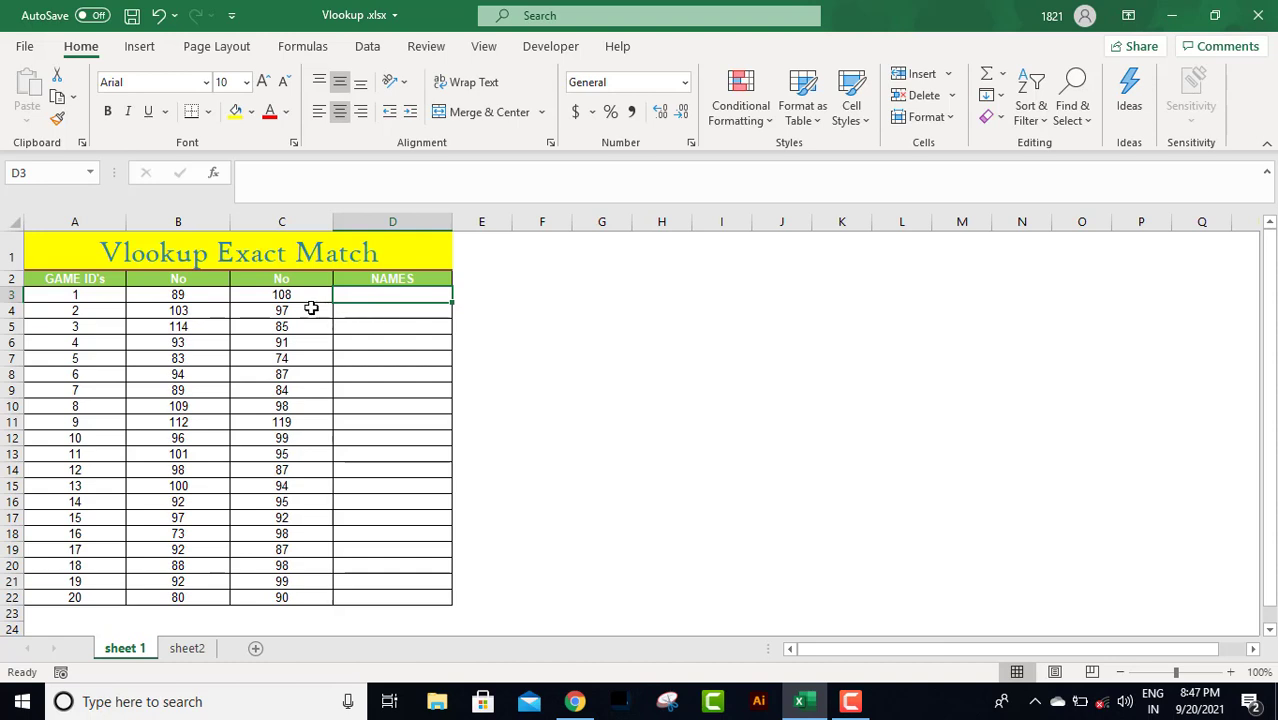
left_click_drag(72, 264, 300, 598)
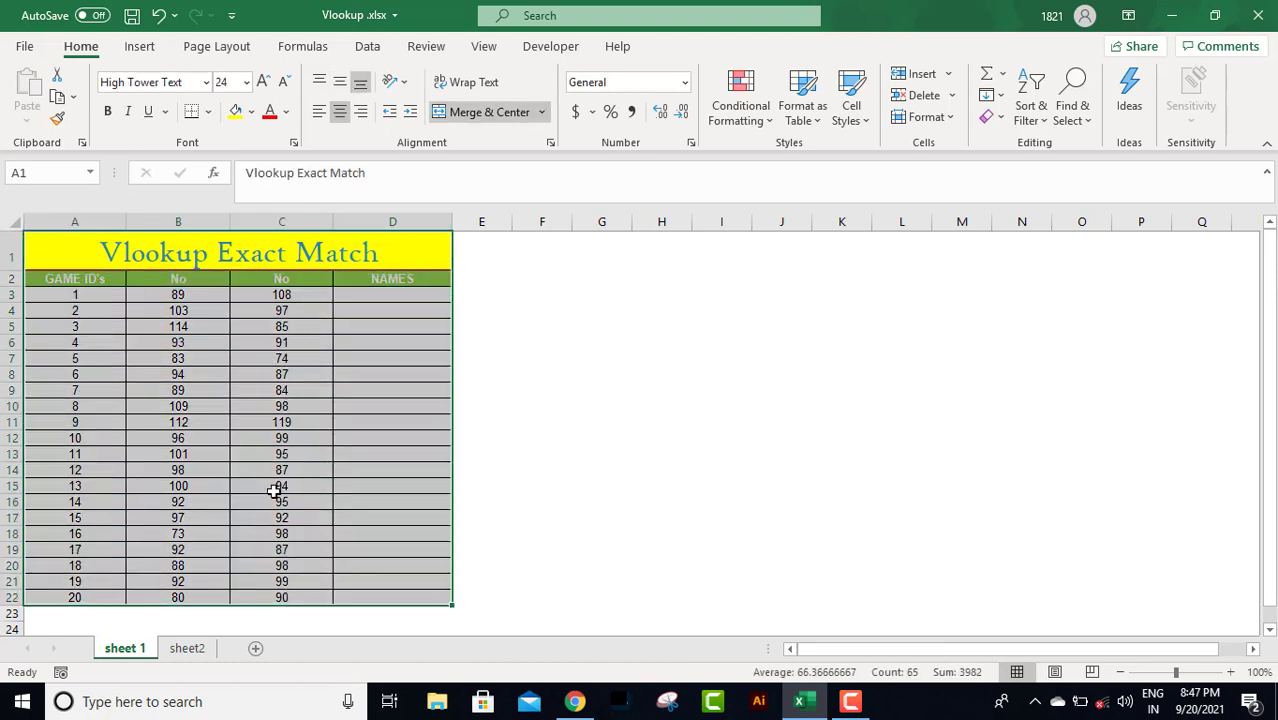
left_click_drag(384, 290, 366, 592)
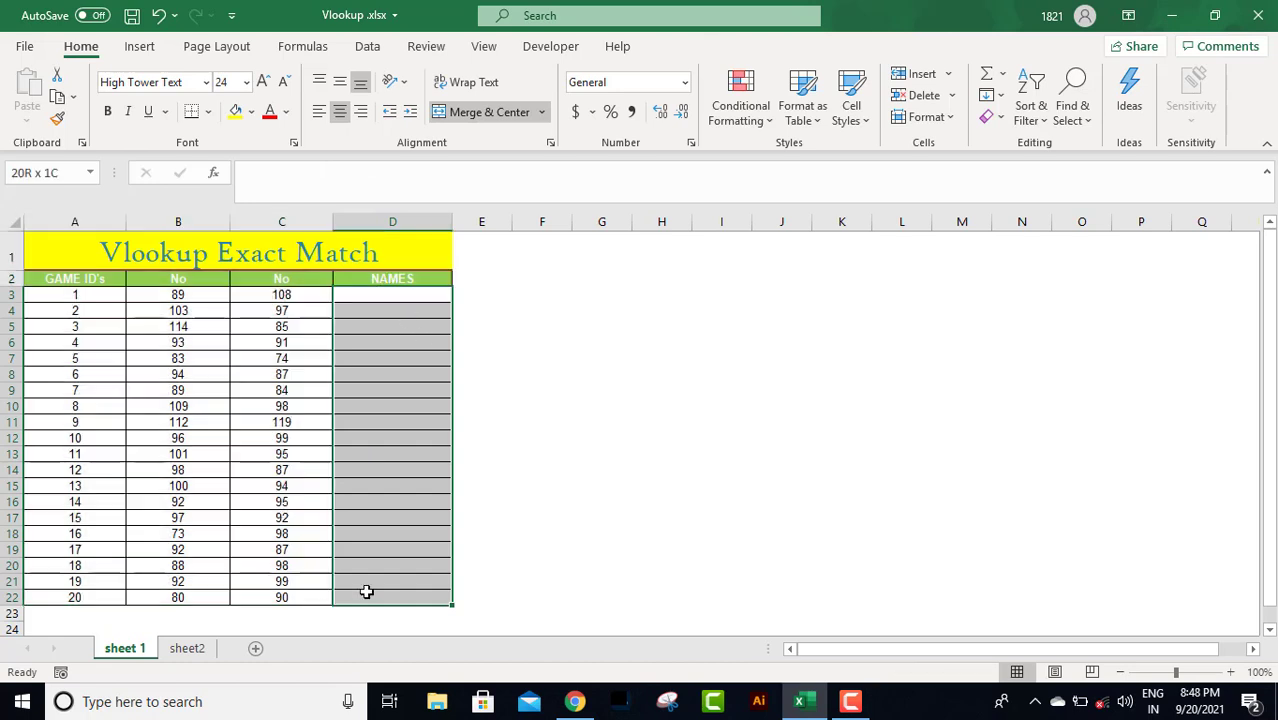
left_click(402, 295)
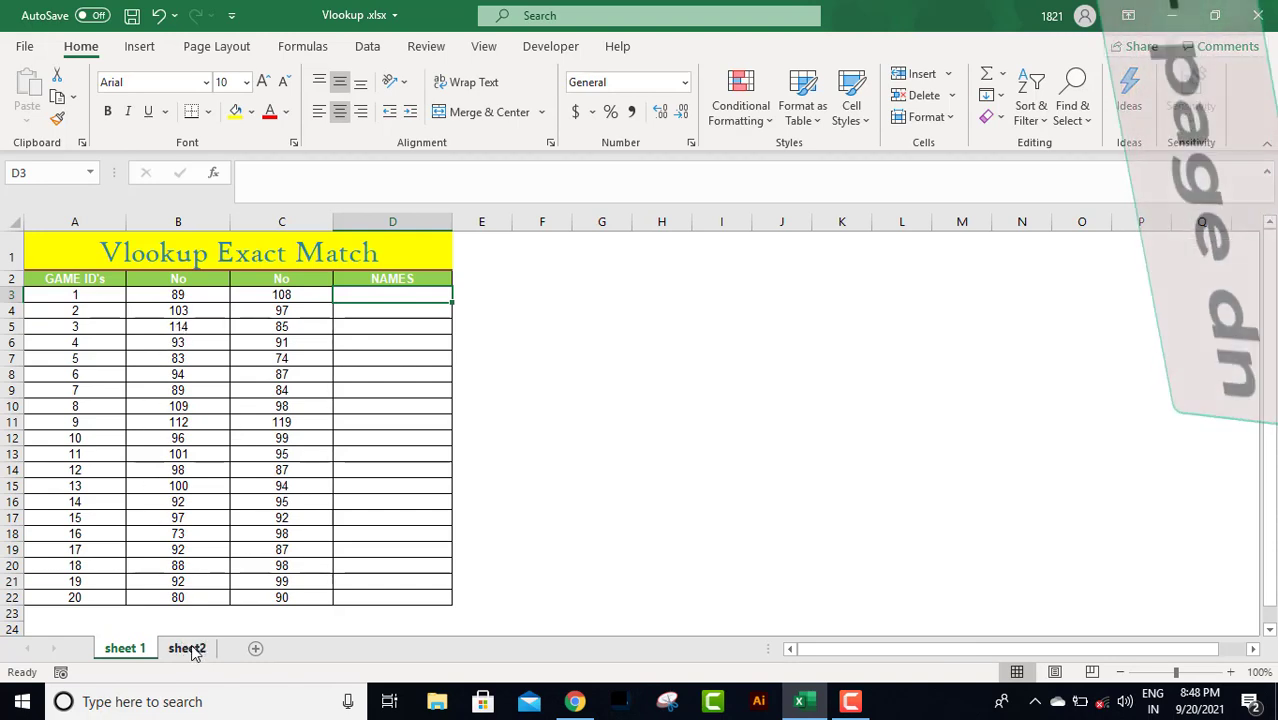
key("ctrl+Page_Down")
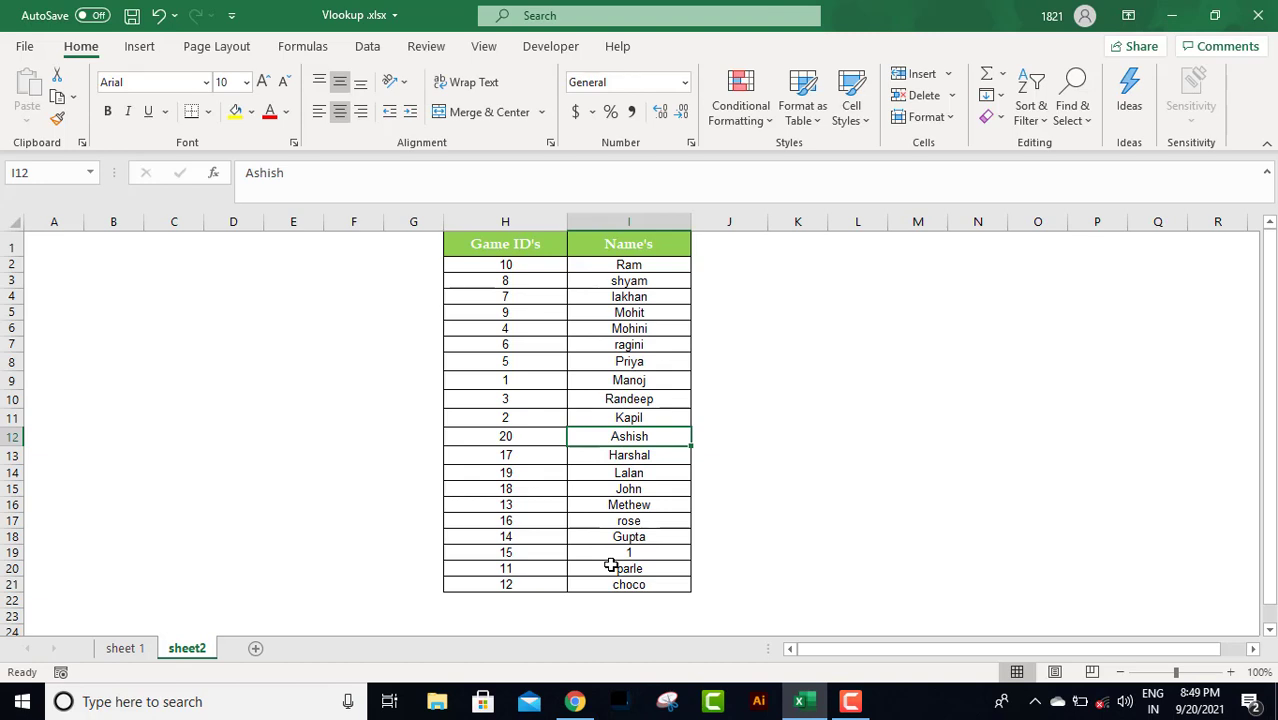
Copy the game ID in cell A3 of sheet 1 and step through the matches for 1 on sheet2 using Find
left_click(121, 650)
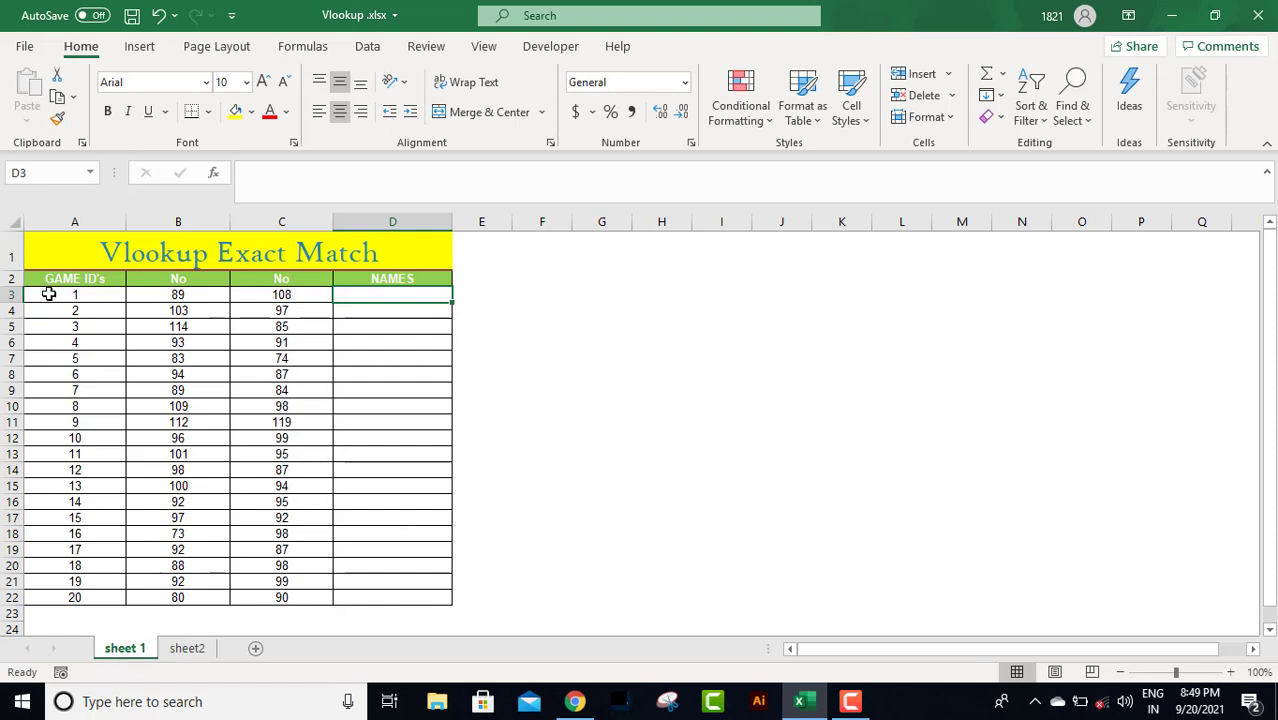
left_click(108, 298)
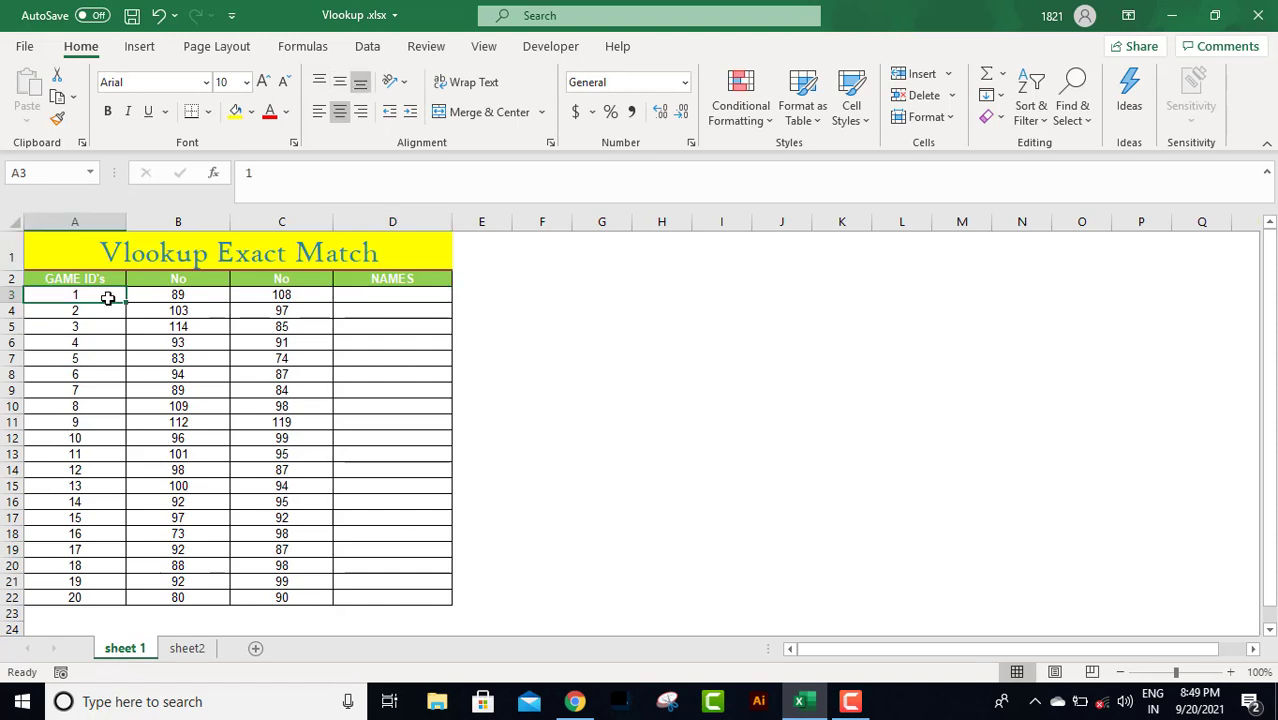
key("ctrl+c")
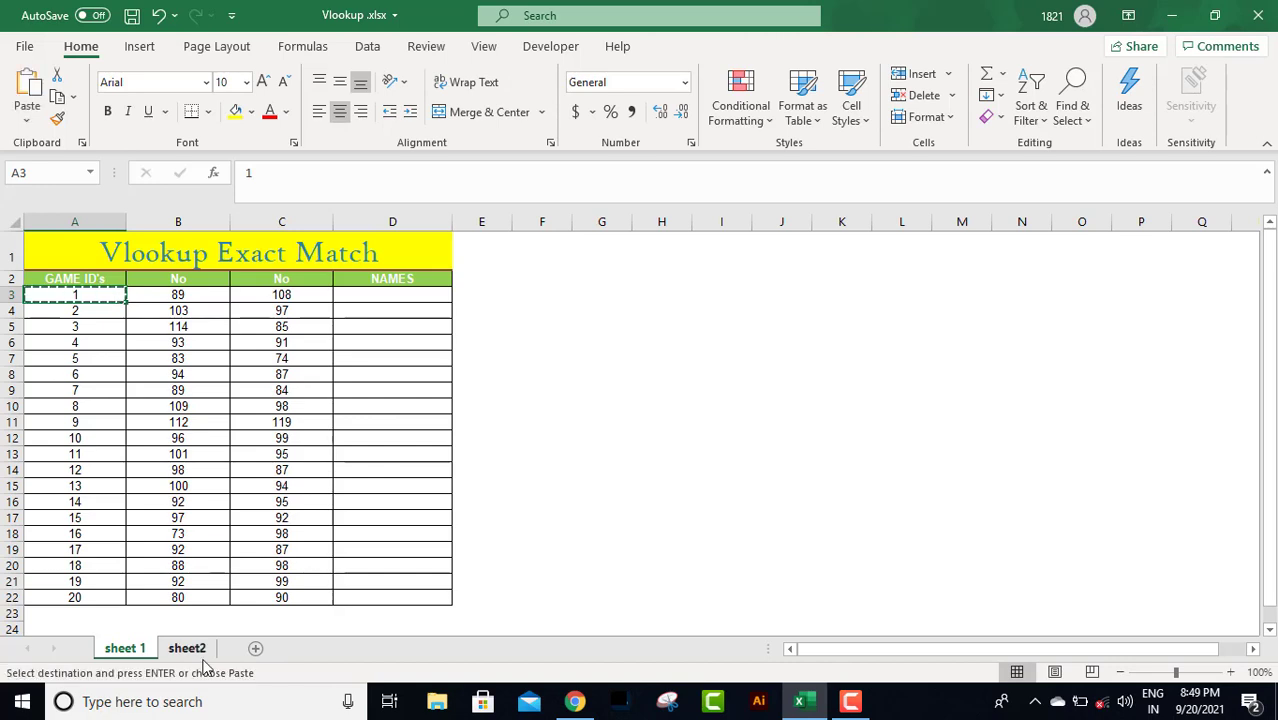
left_click(188, 650)
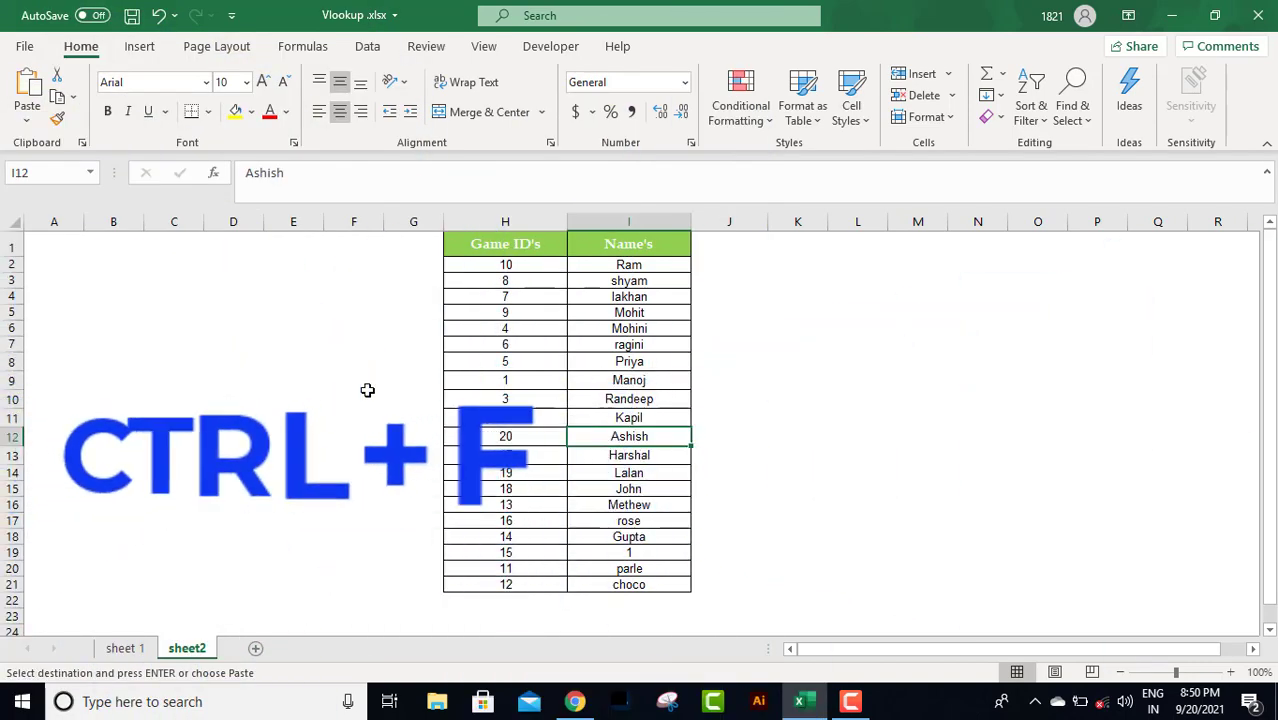
key("ctrl+f")
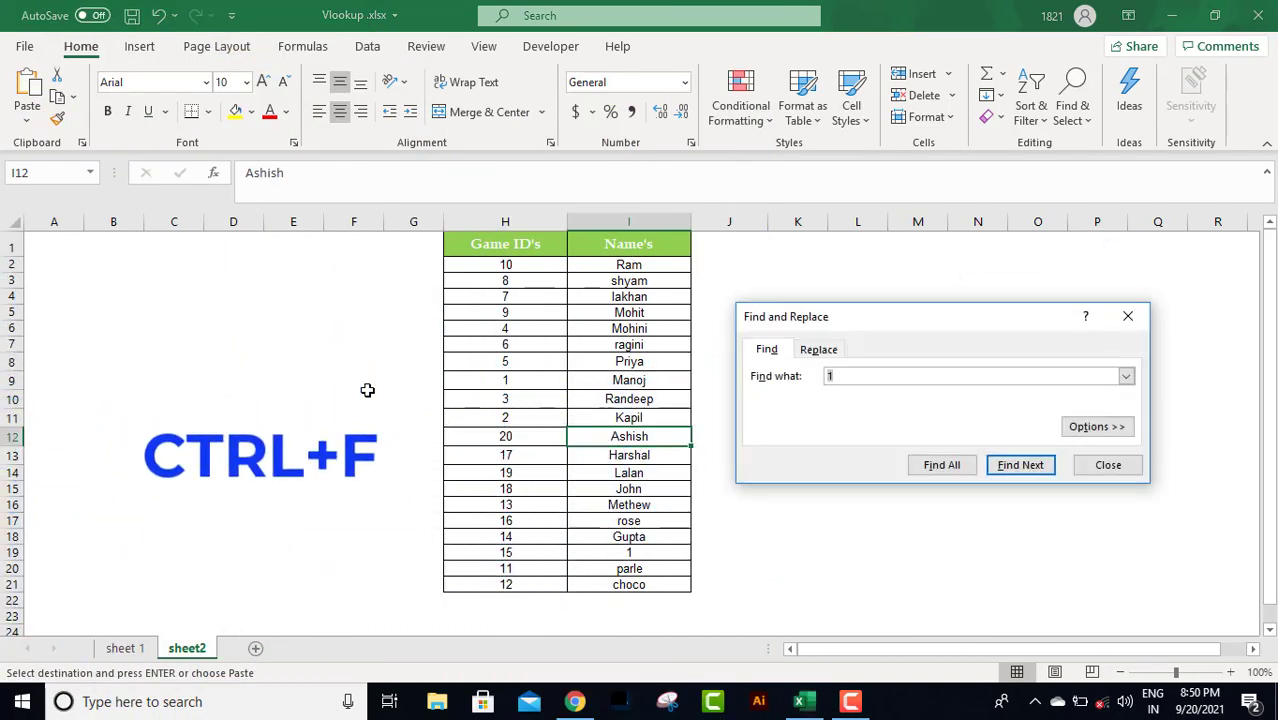
key("Return")
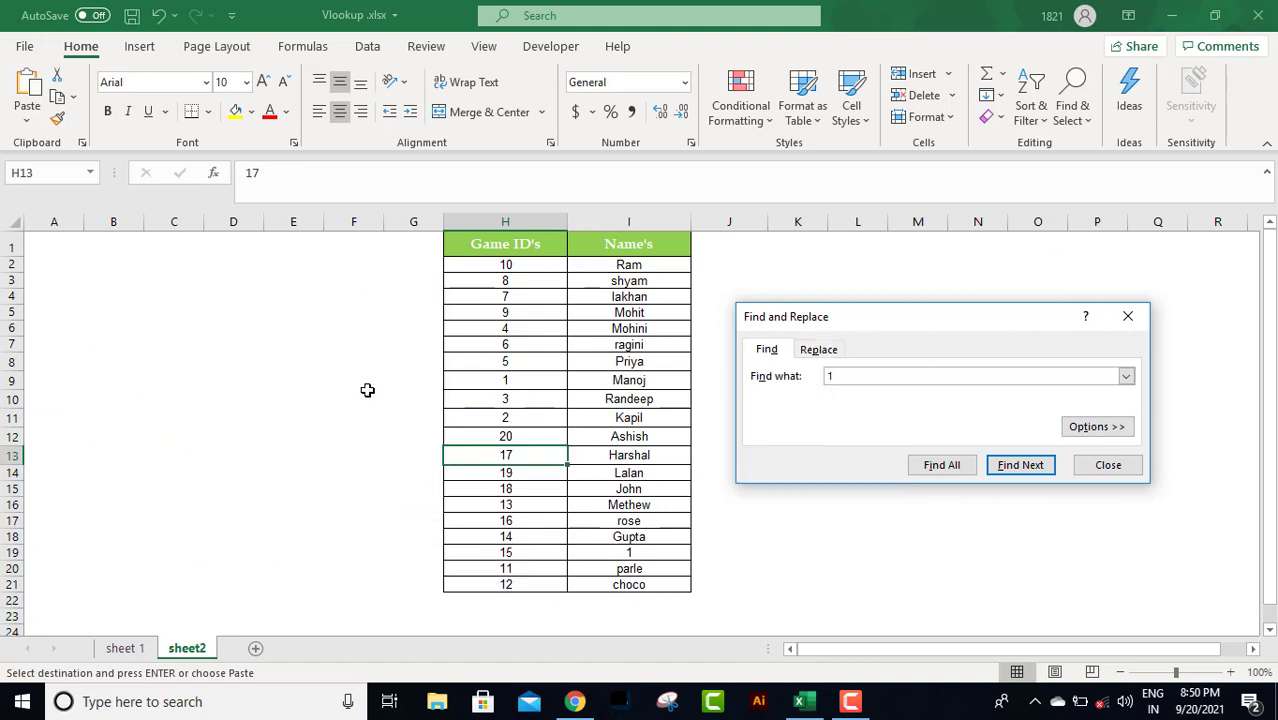
key("Return")
key("Return")
key("Return")
key("Return")
key("Return")
key("Return")
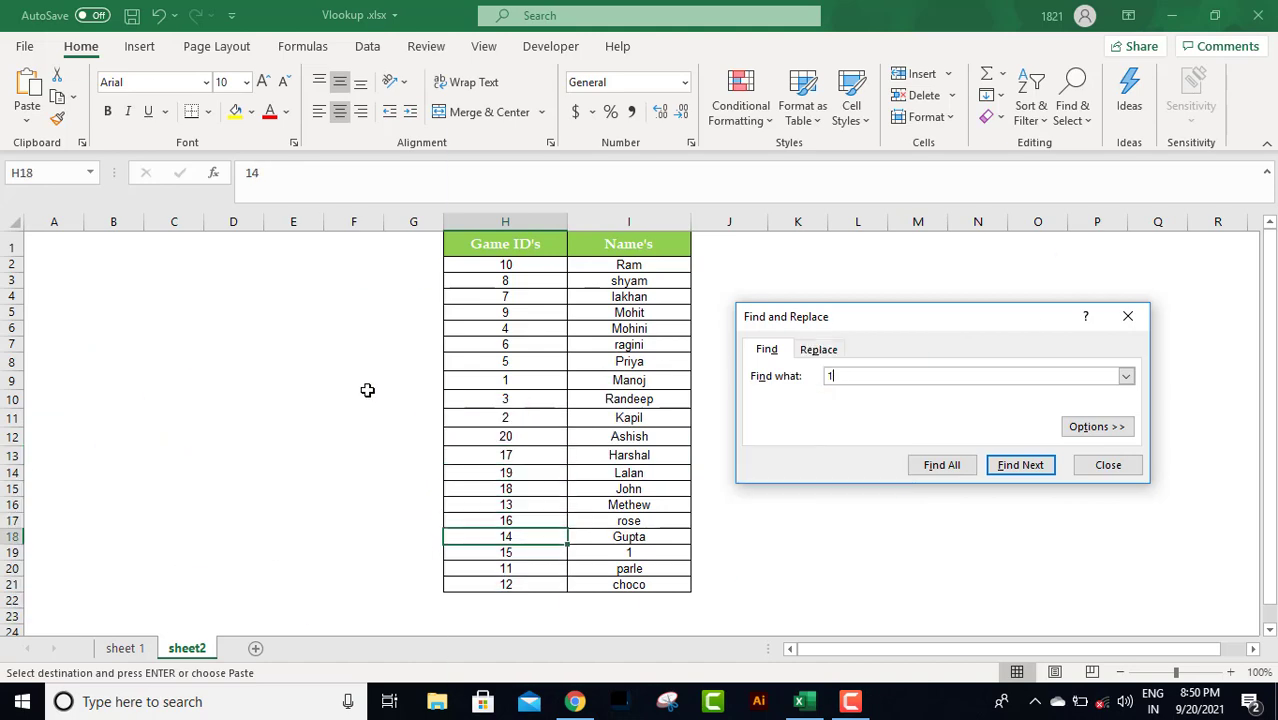
key("Return")
key("Return")
key("Return")
key("Return")
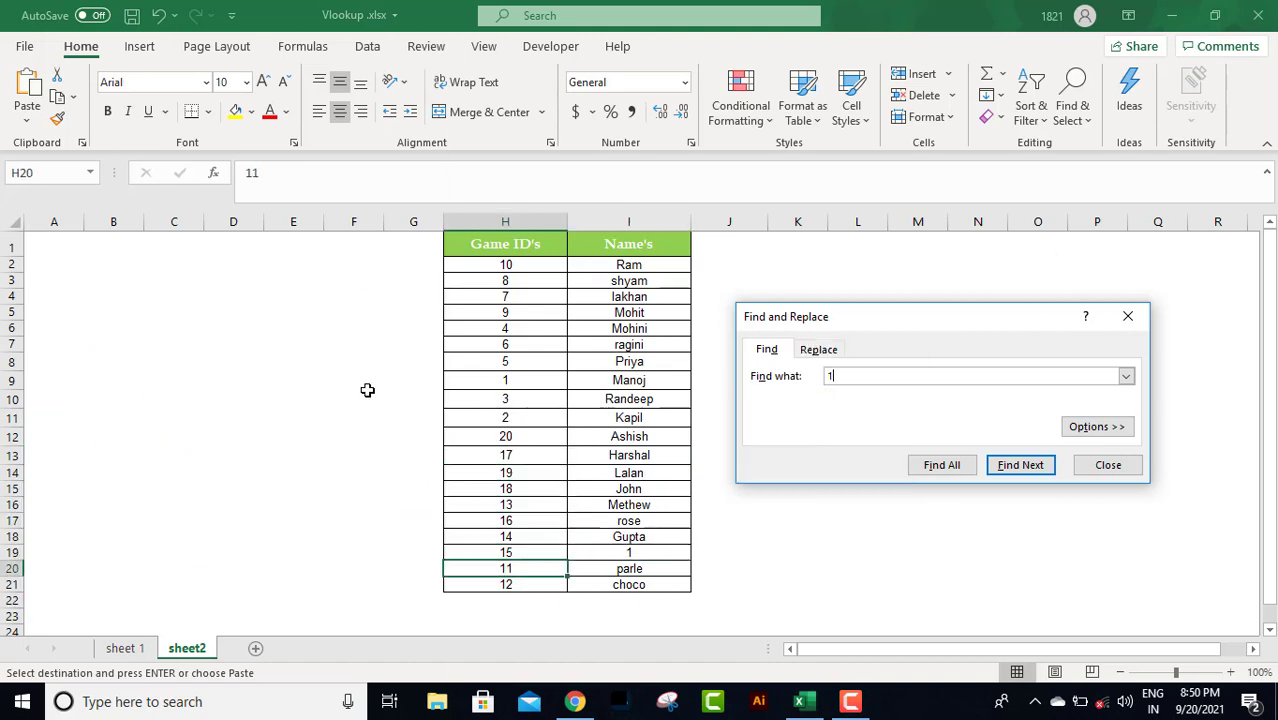
Locate the name beside game ID 1 on sheet2 and try to fill cell D3 on sheet 1 by pasting
left_click(615, 380)
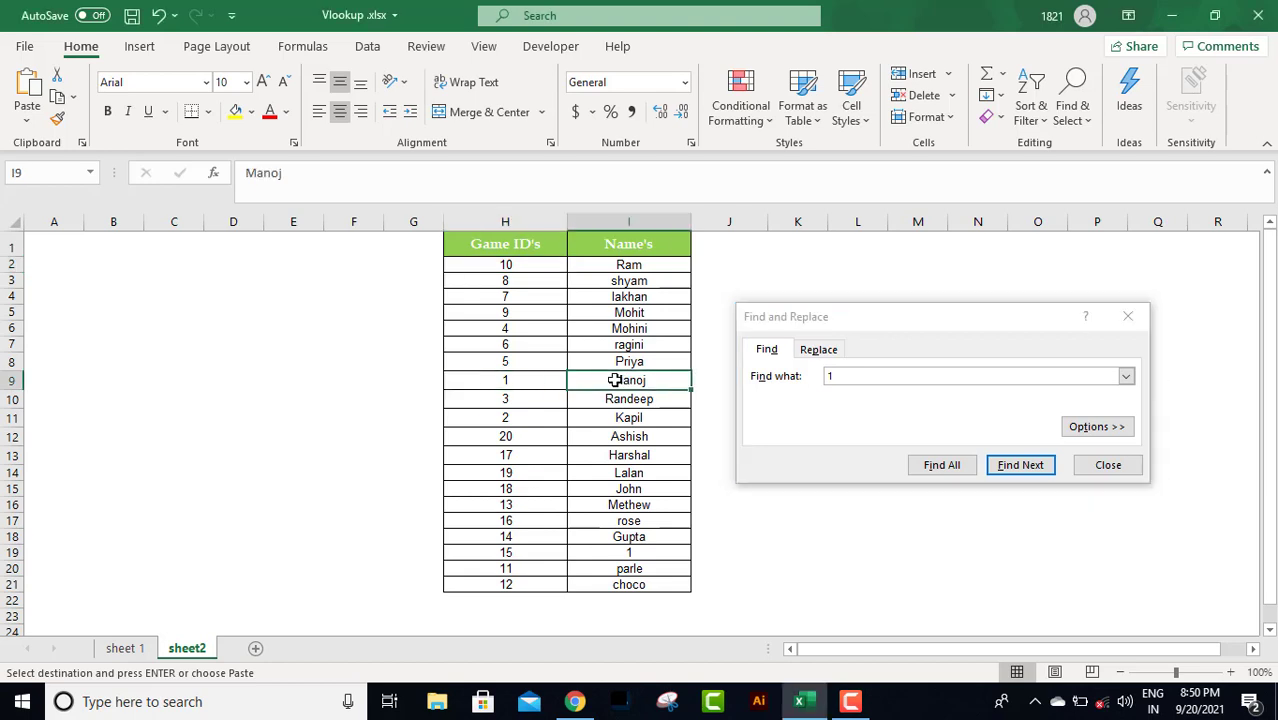
key("ctrl+Page_Up")
left_click(370, 300)
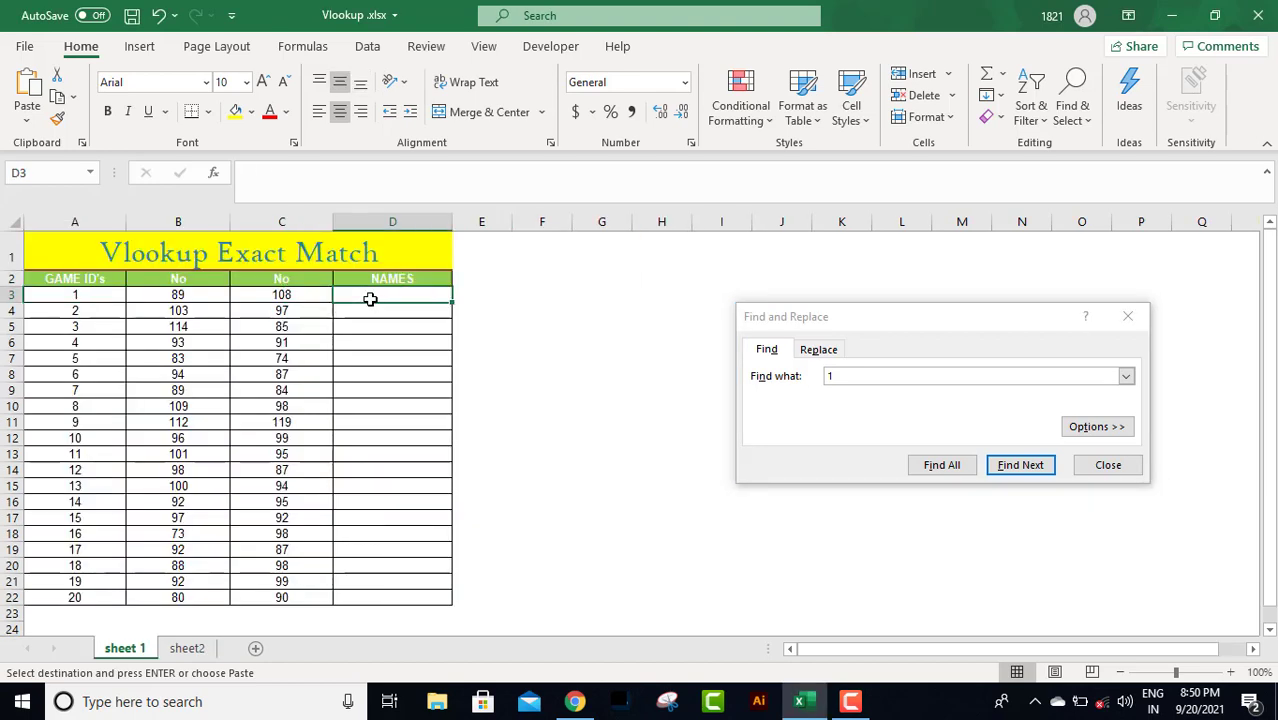
key("ctrl+v")
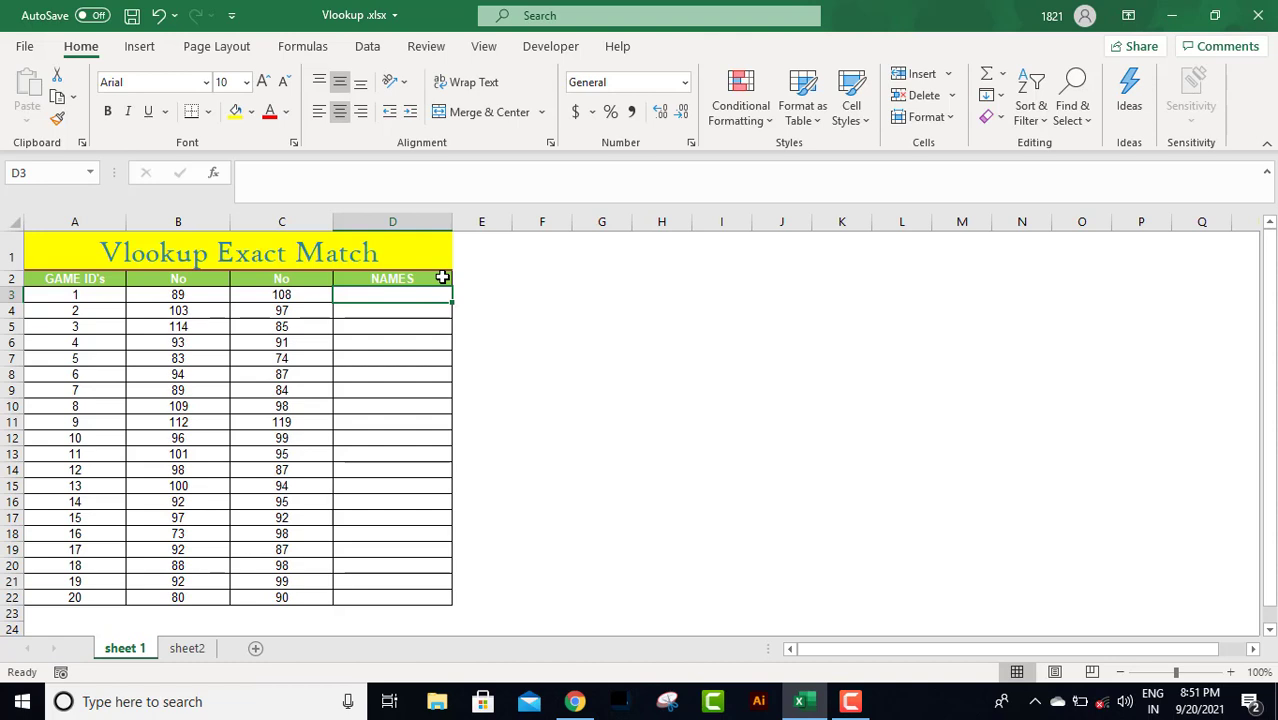
Start a VLOOKUP formula in cell D3 of sheet 1 with A3 as the lookup value
type("=")
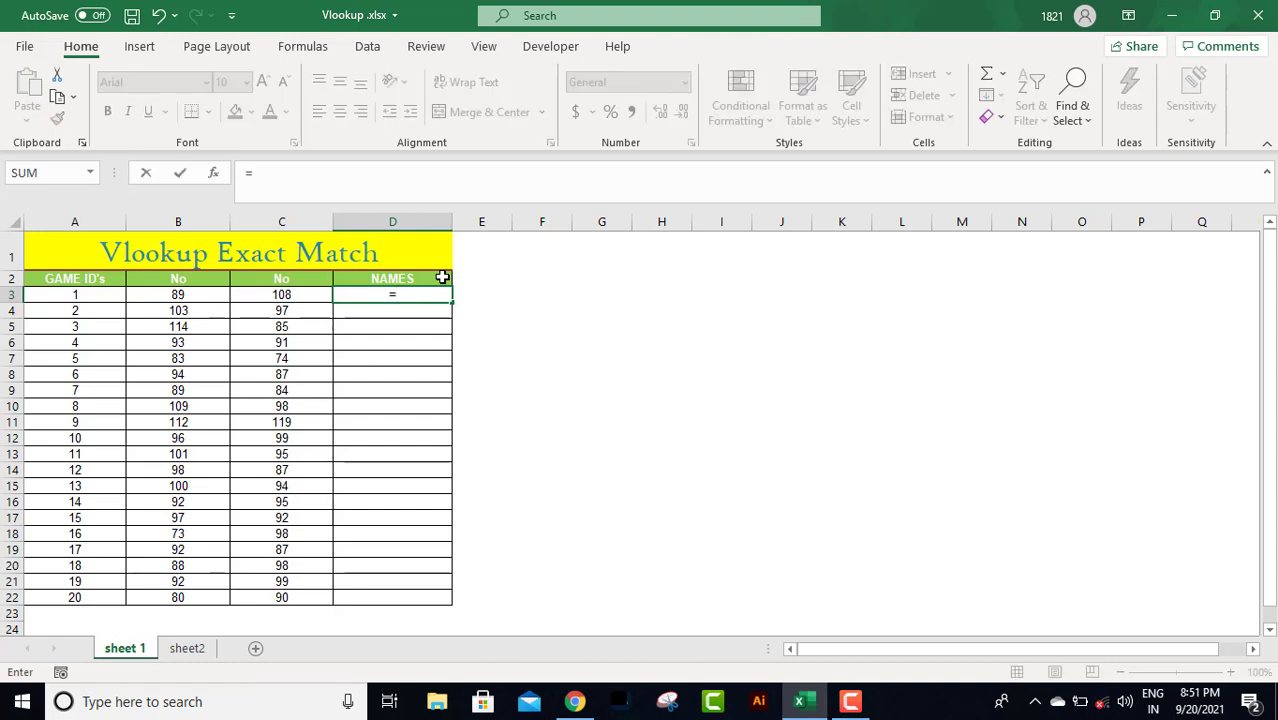
type("vl")
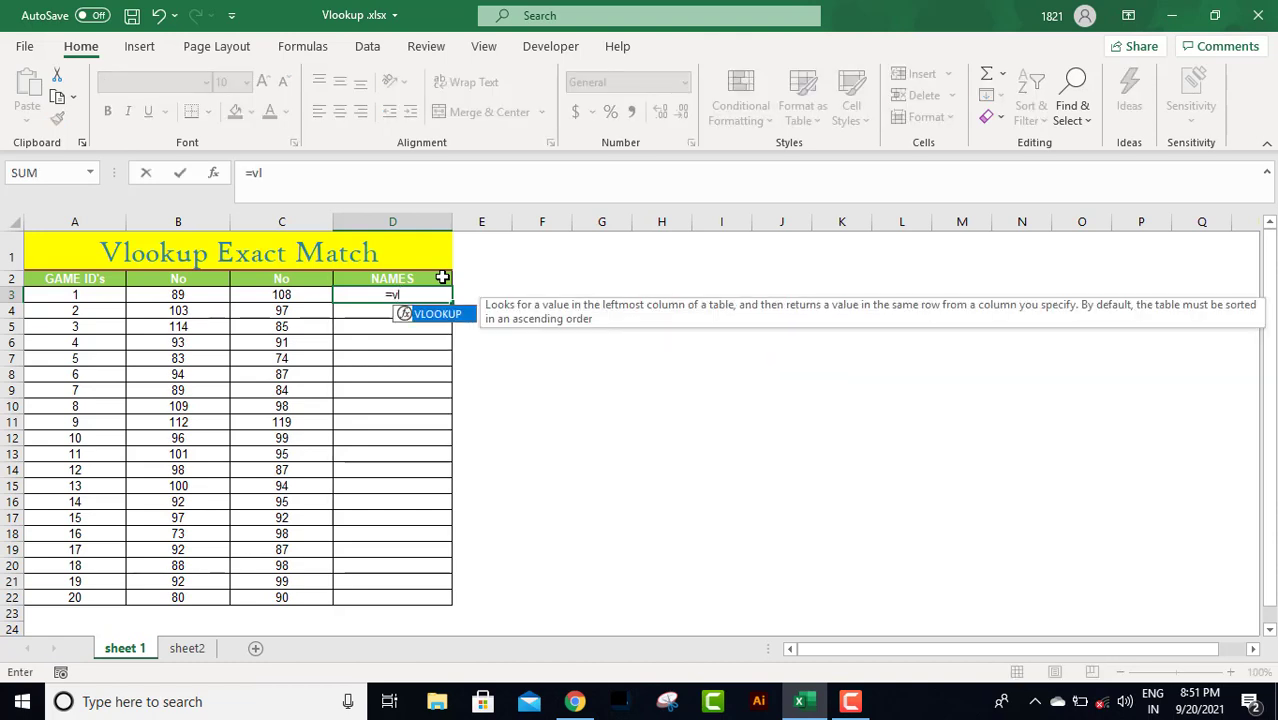
key("Tab")
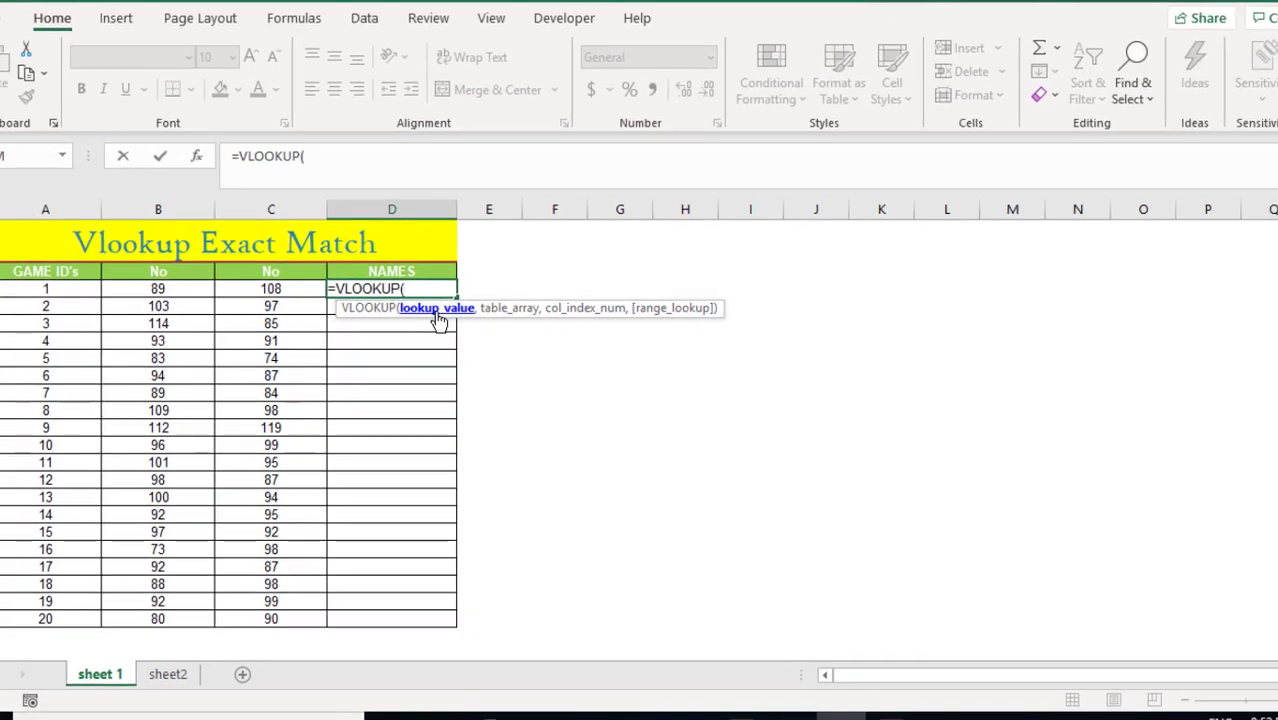
left_click(51, 290)
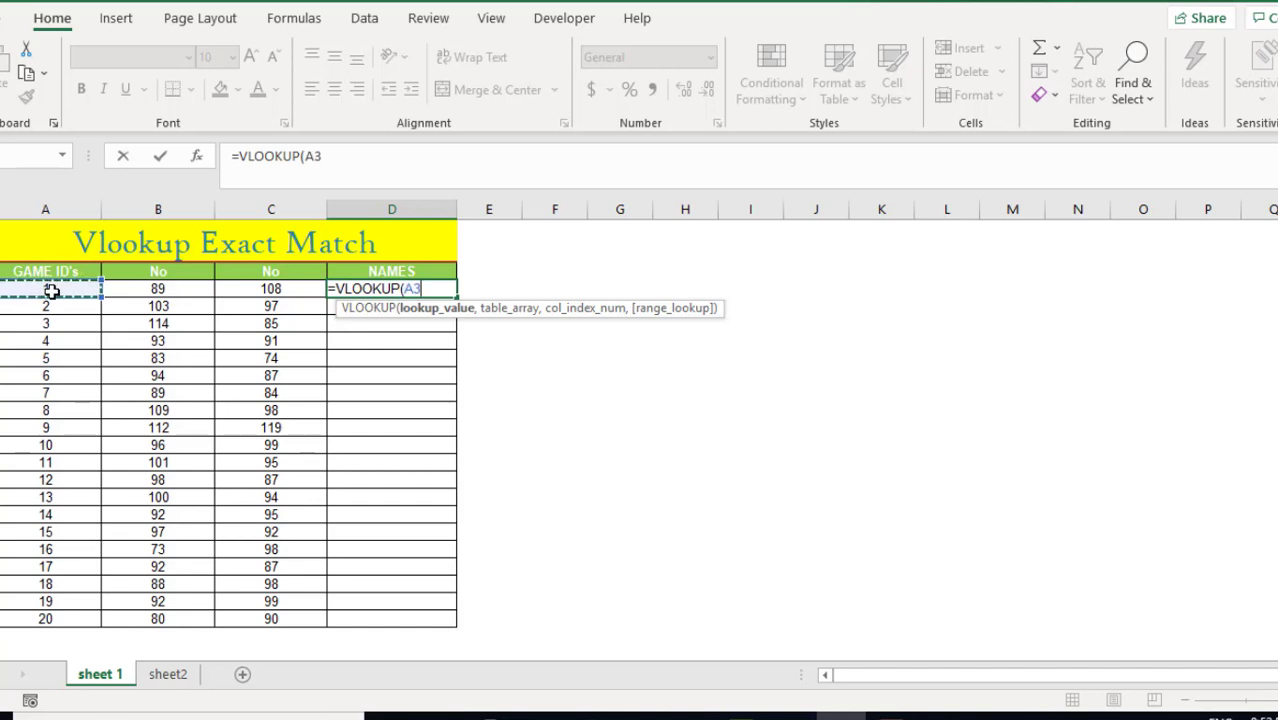
type(",")
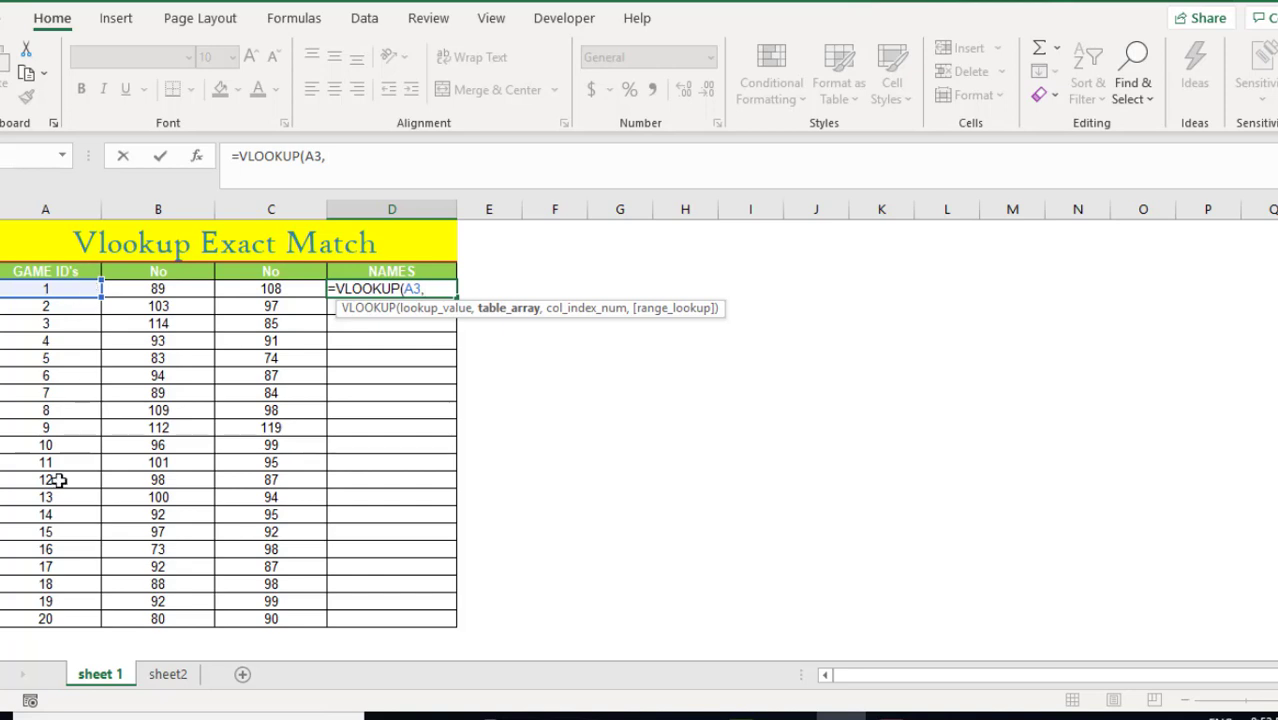
Use range H2:I21 on sheet2 as the VLOOKUP table array, dismissing the Windows restart reminder
left_click(160, 674)
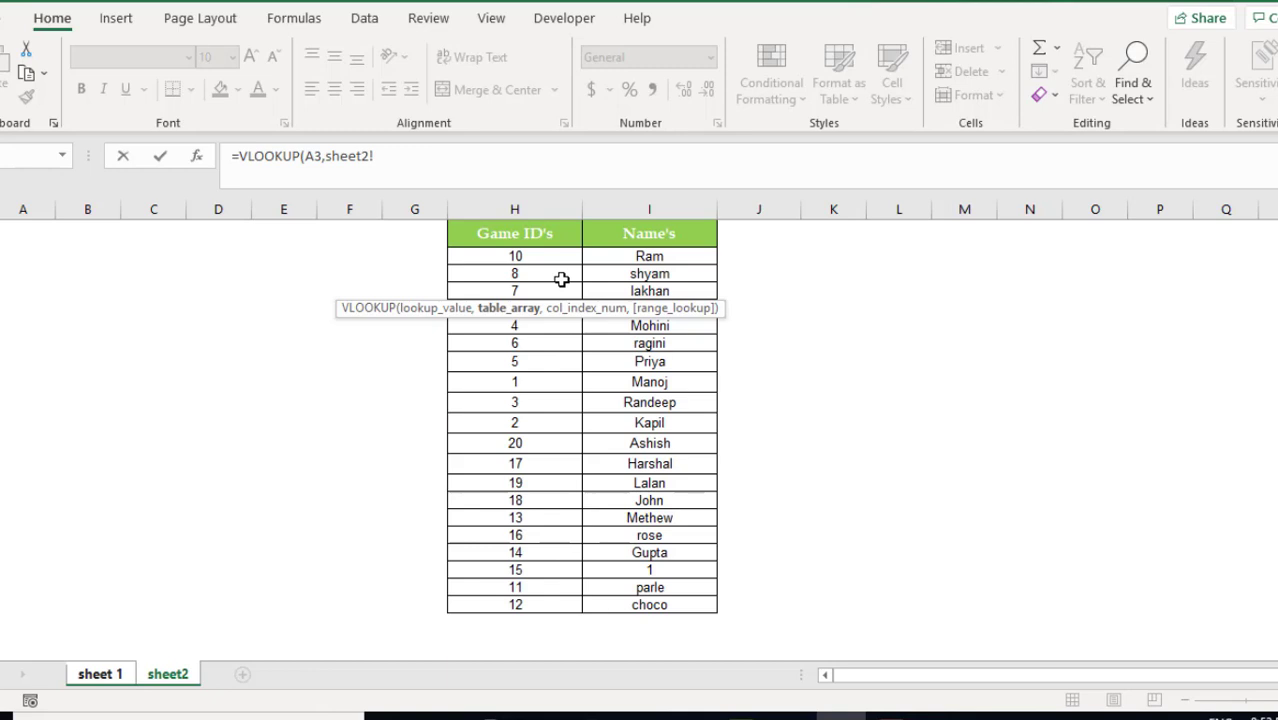
left_click(501, 257)
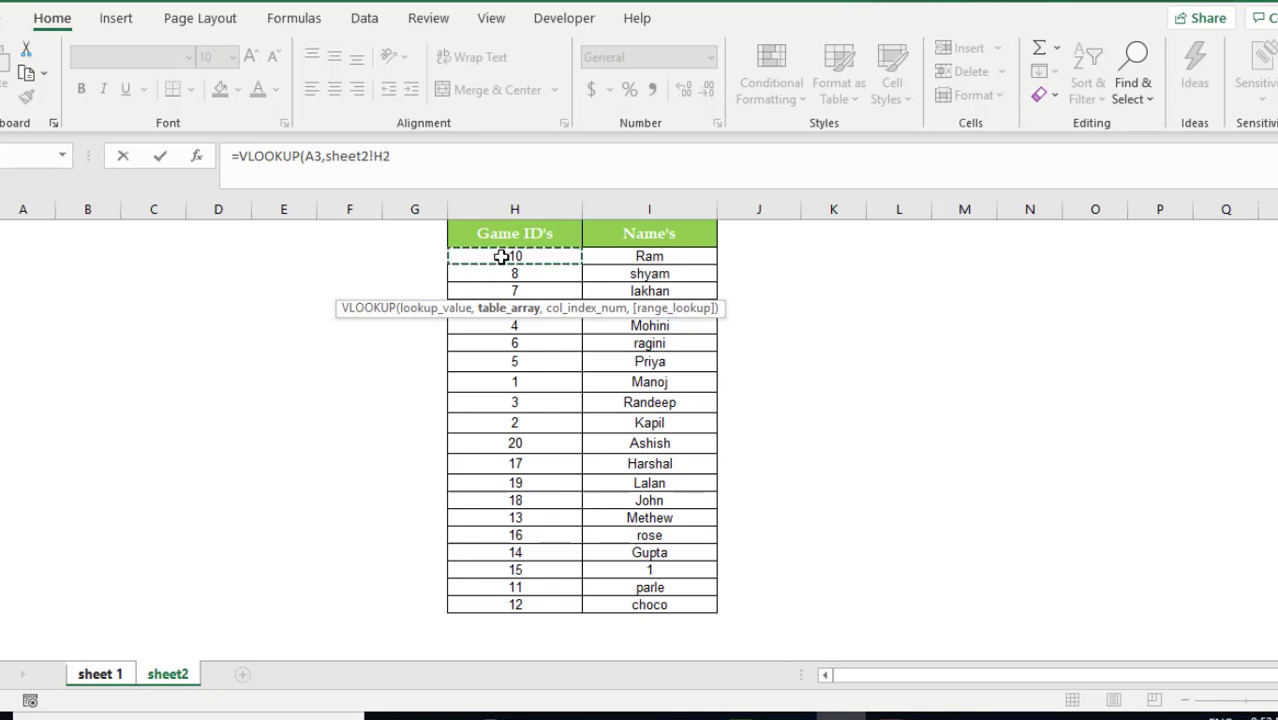
key("shift+Right")
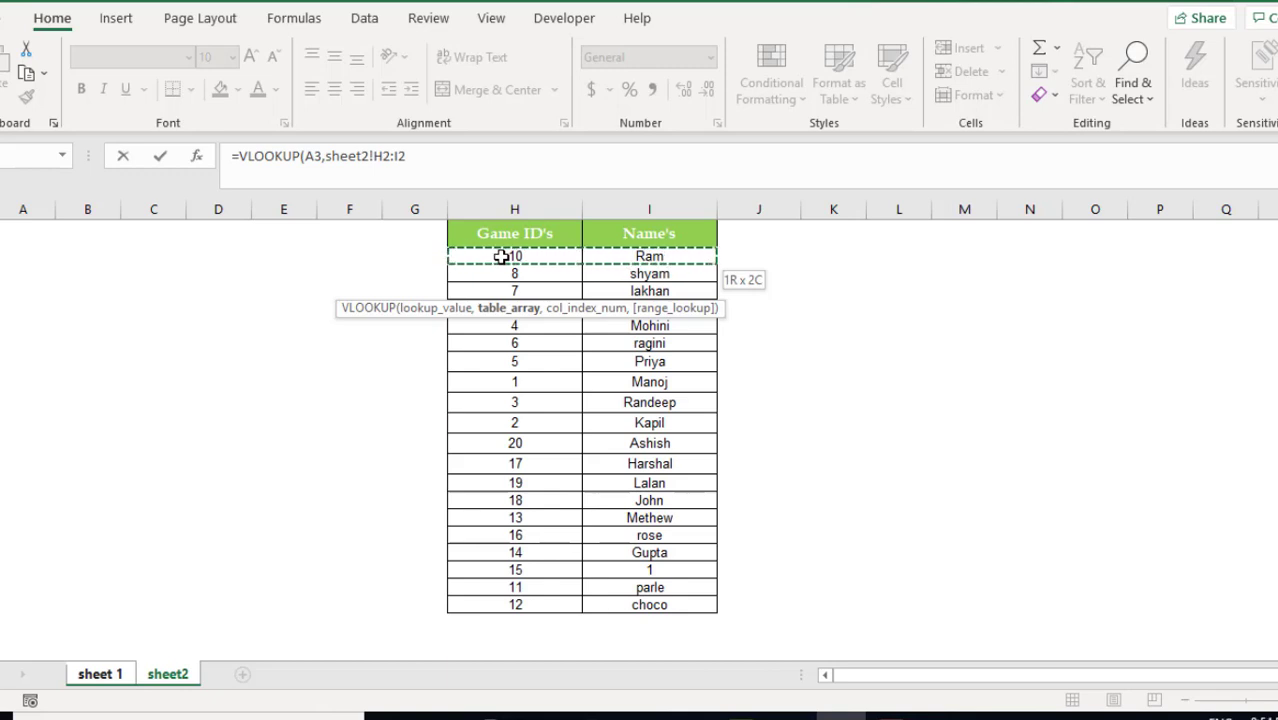
key("ctrl+shift+Down")
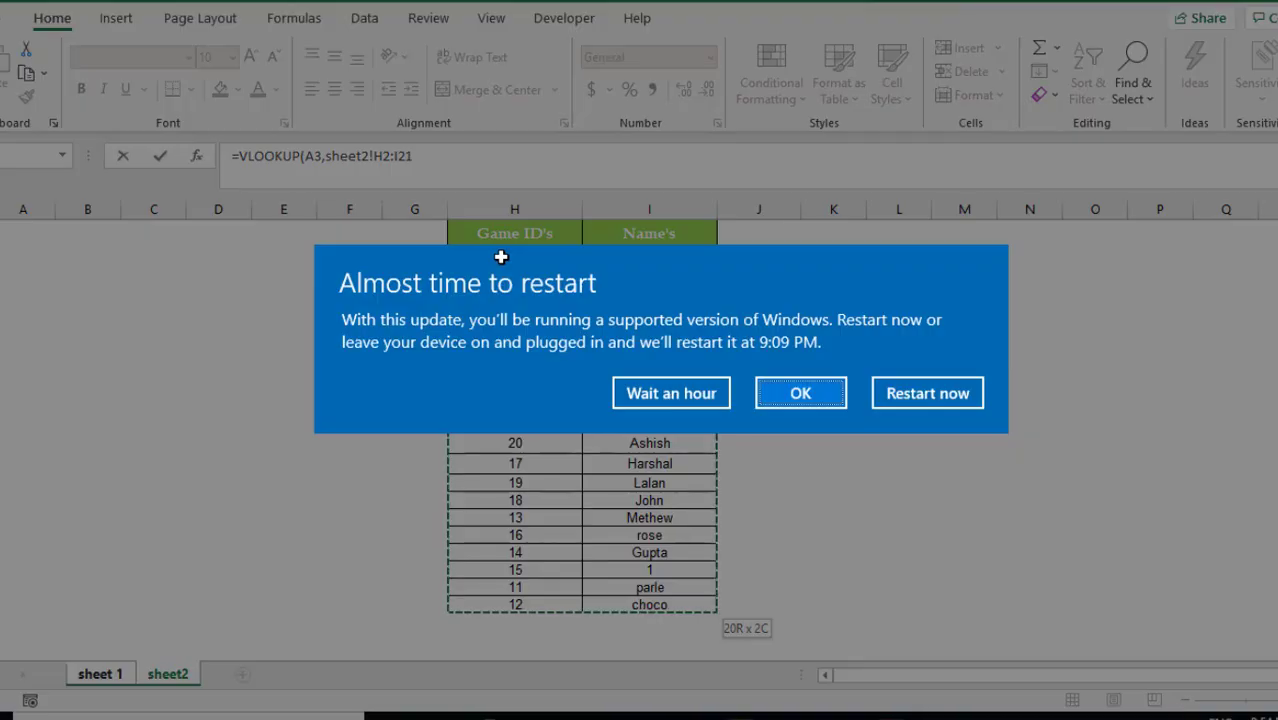
key("Return")
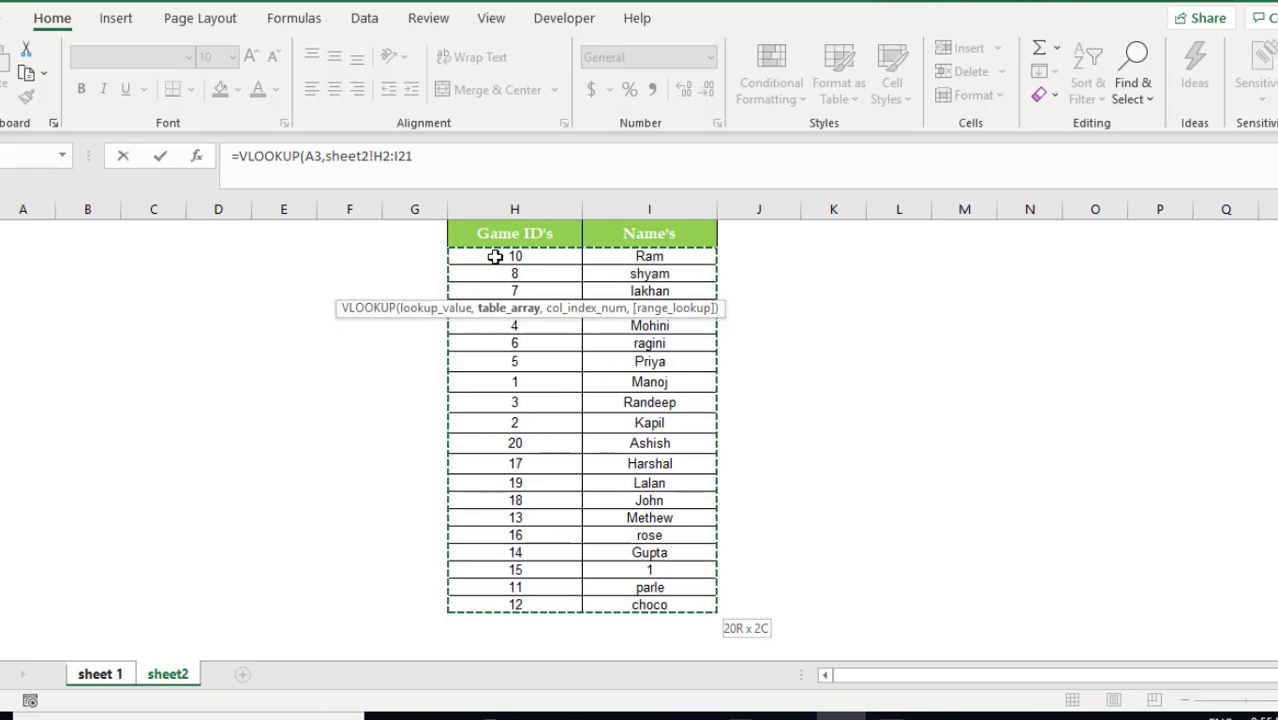
type(",")
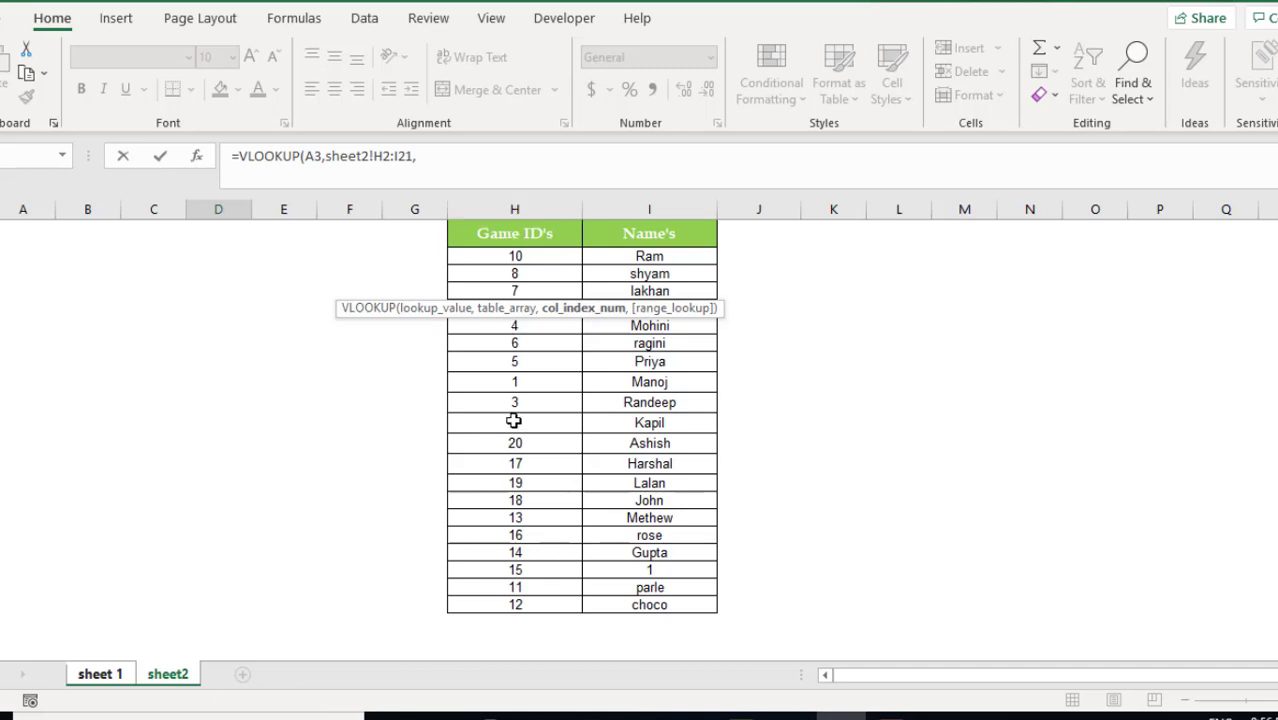
Complete the VLOOKUP formula with column index 2 and 0 for an exact match, and enter it in D3
left_click(453, 157)
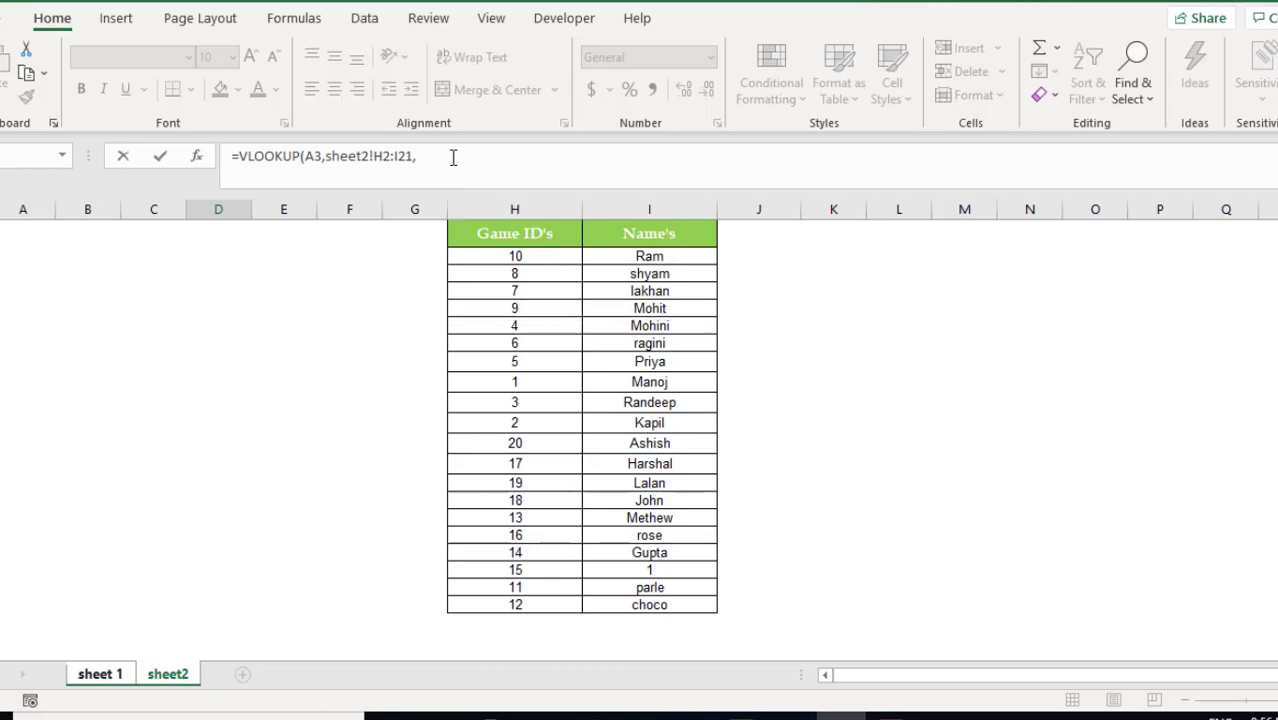
type("2,")
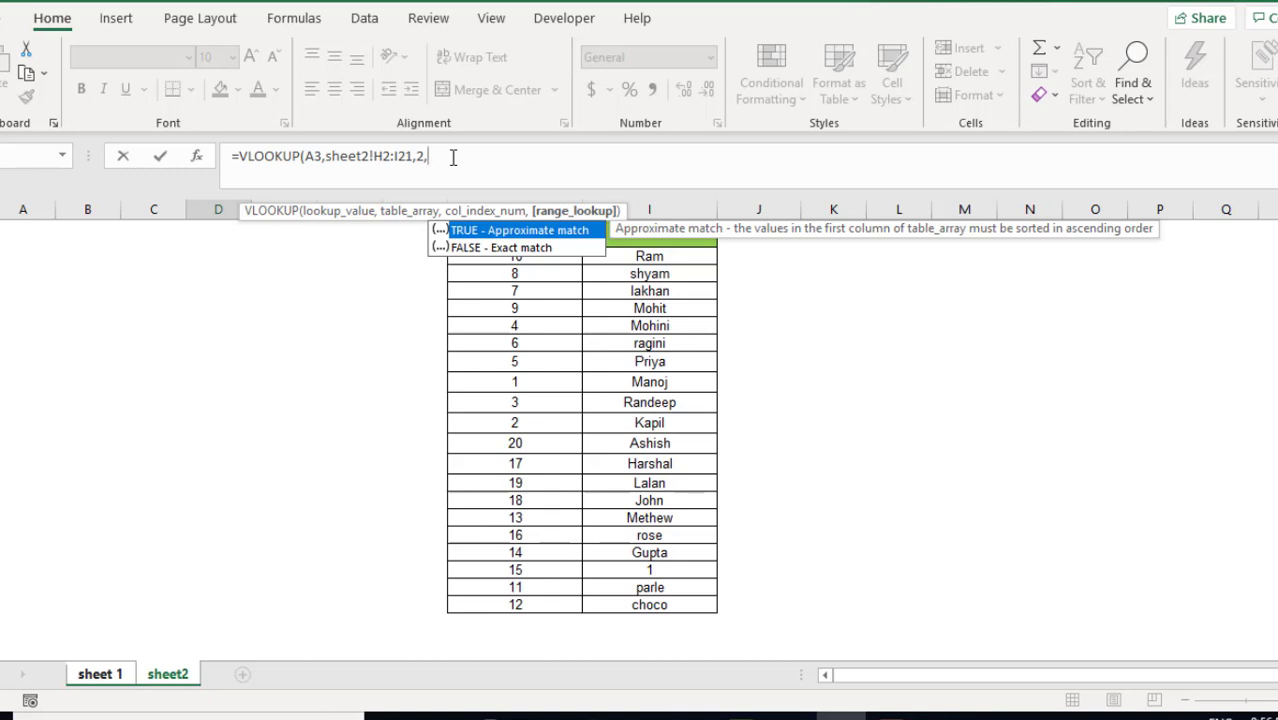
left_click(525, 248)
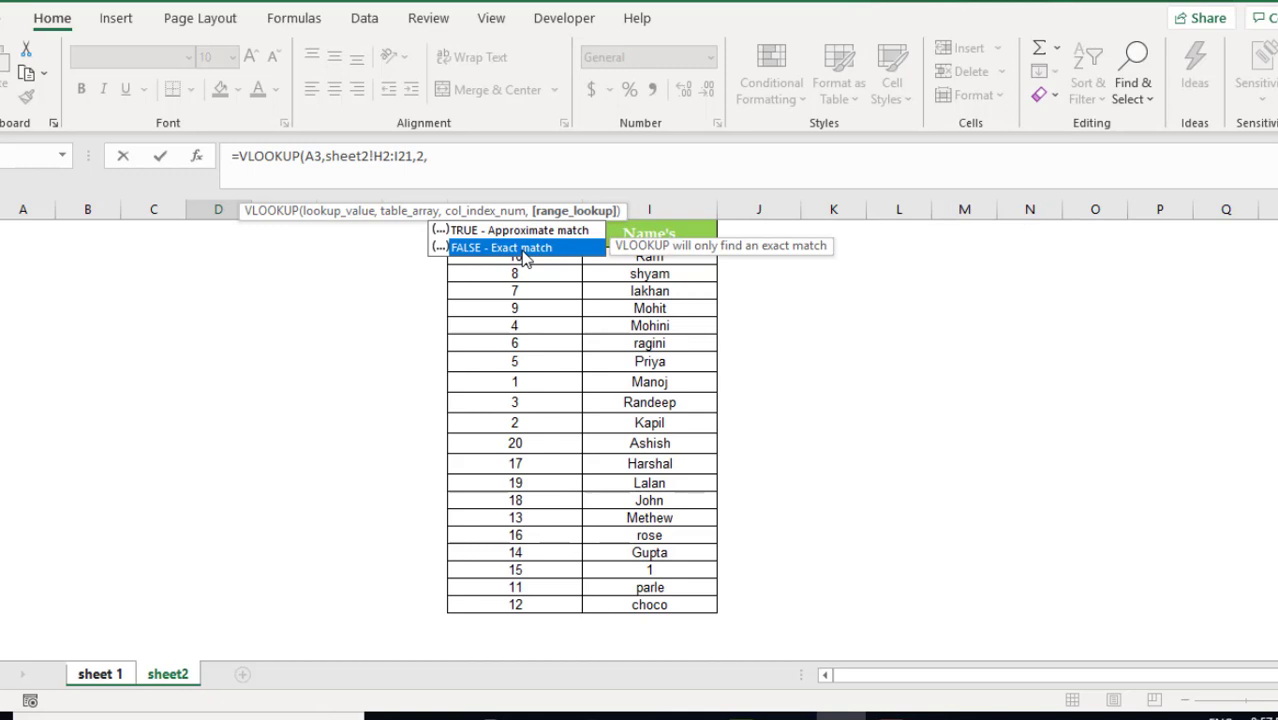
type("0")
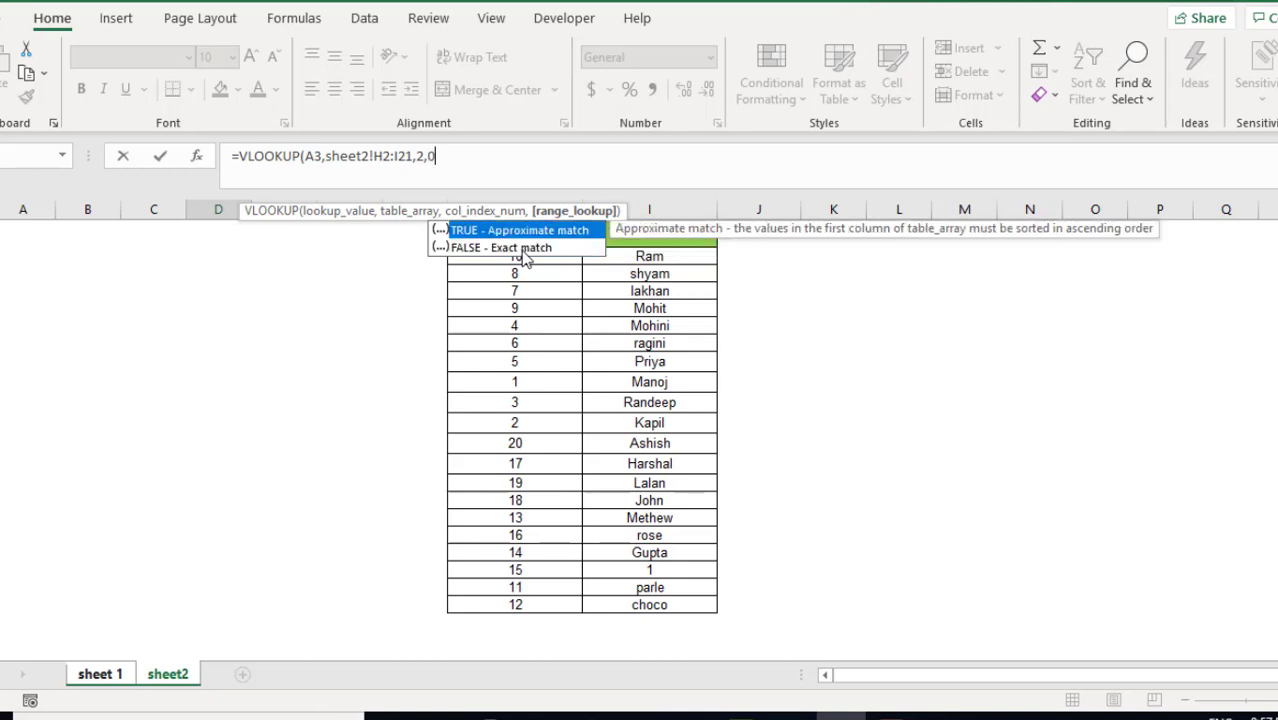
type(")")
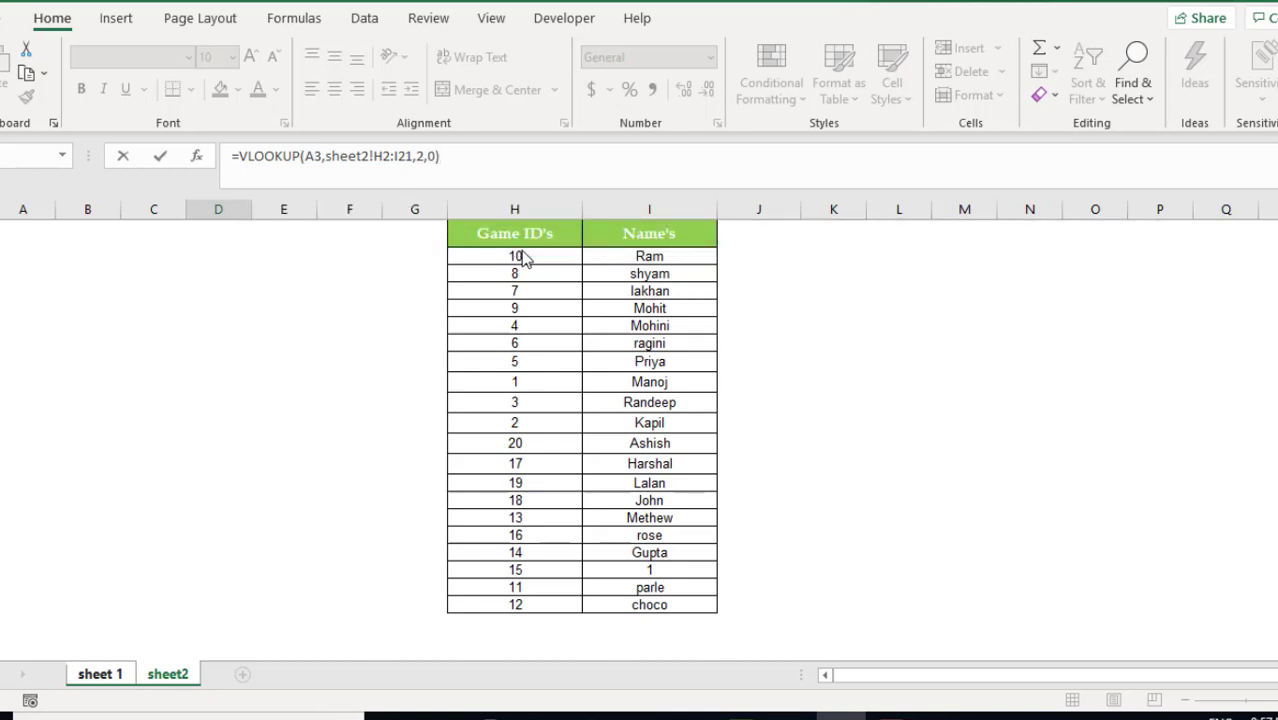
key("Return")
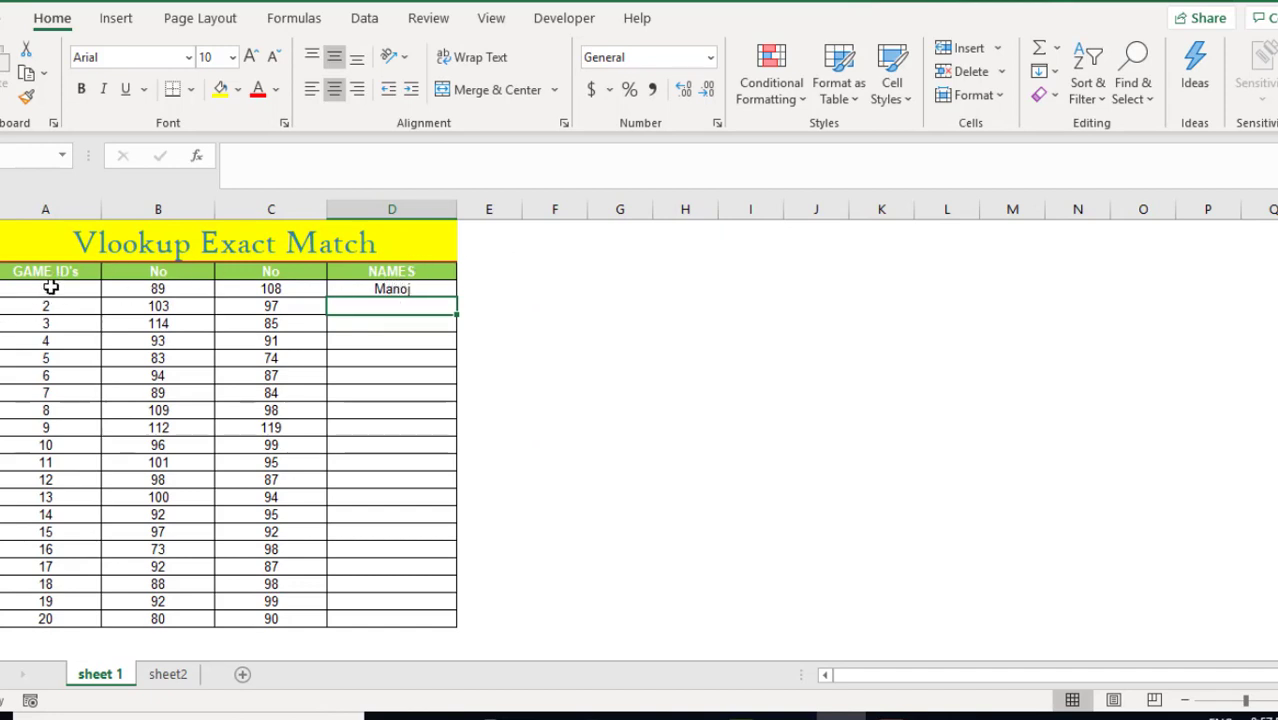
Check the name returned in D3 against the list on sheet2 and review the cell's VLOOKUP formula
left_click(166, 674)
left_click(108, 672)
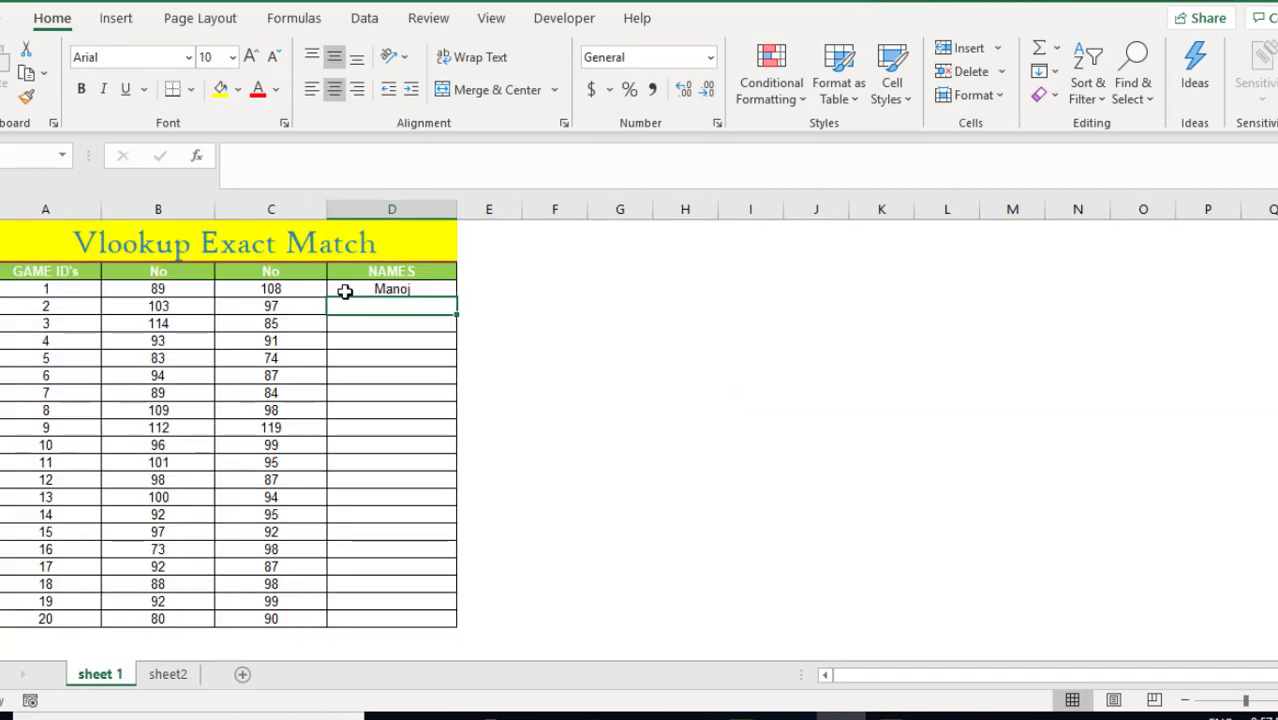
left_click(440, 292)
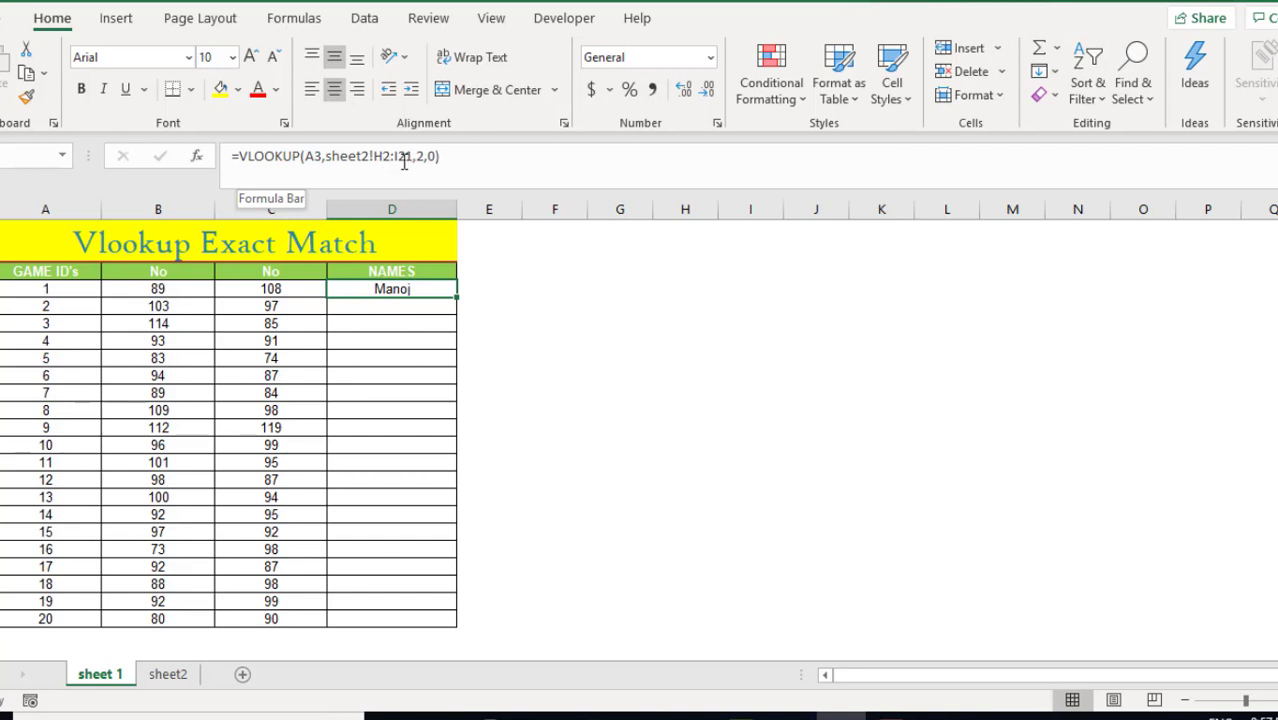
Examine the Game ID's and Name's columns on sheet2 against the table range used in the D3 formula
left_click(168, 674)
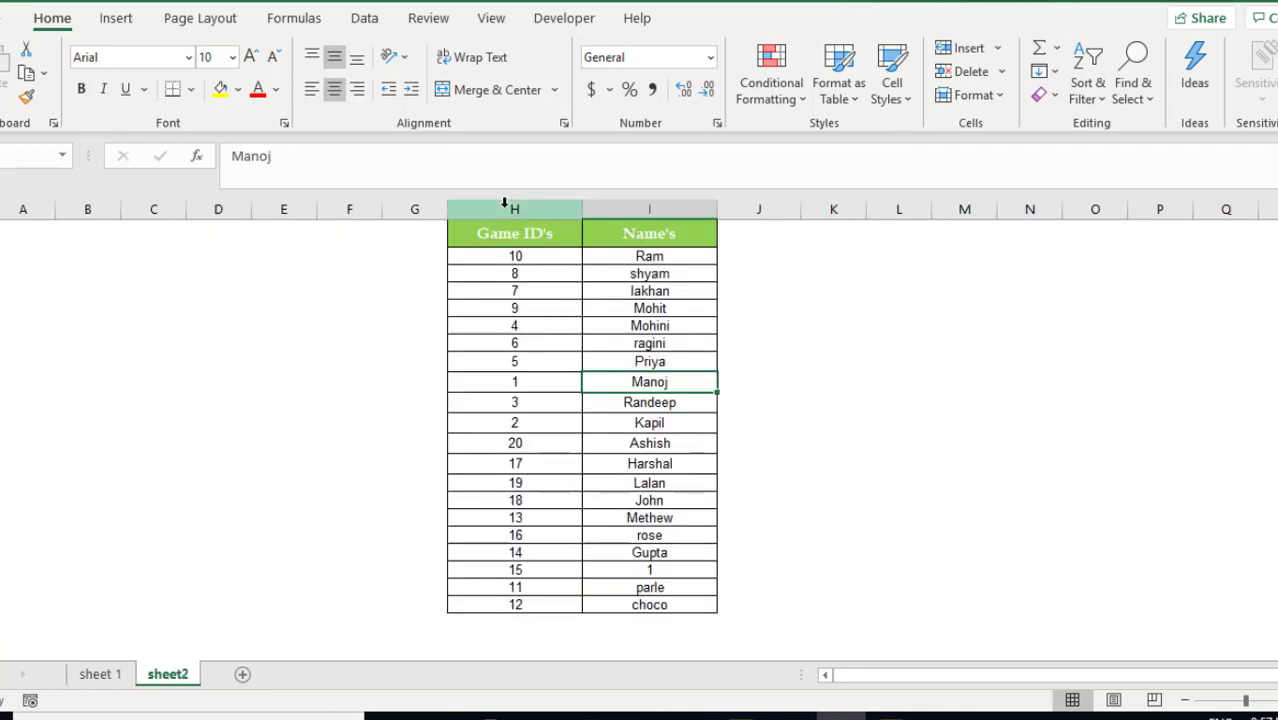
left_click(506, 208)
left_click(488, 254)
left_click(628, 209)
left_click(650, 604)
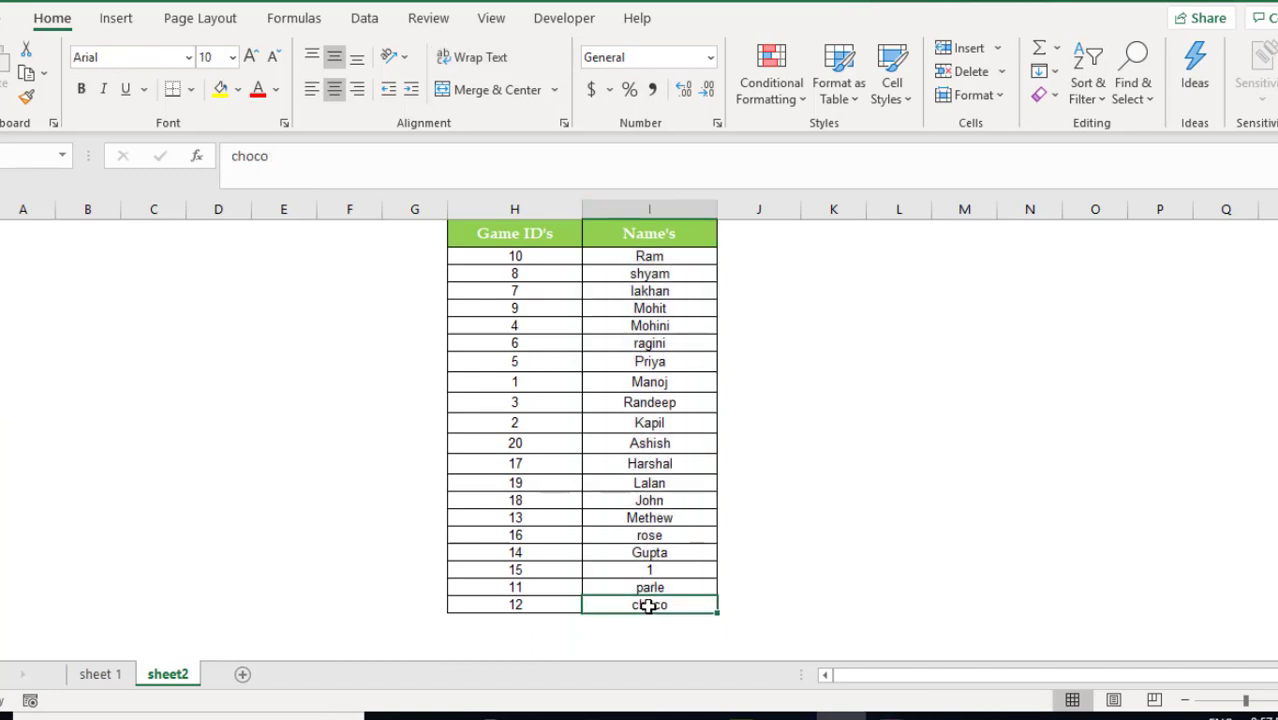
left_click(100, 674)
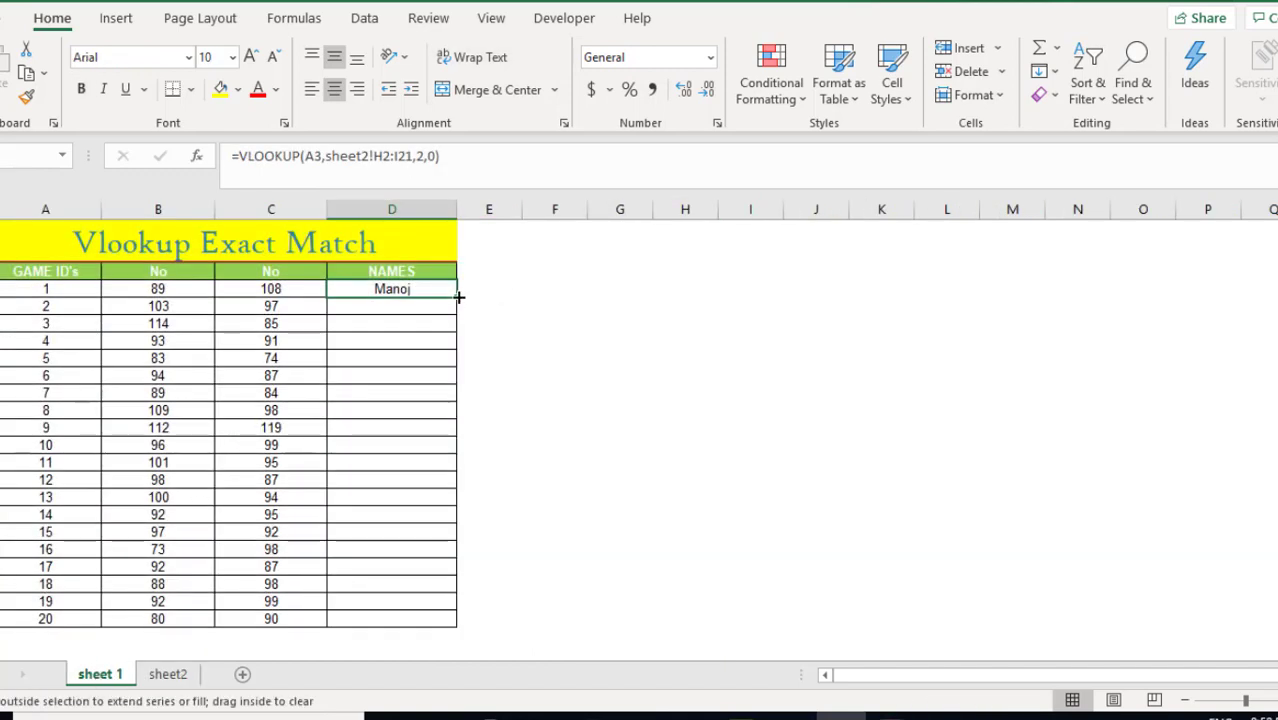
Try copying the D3 formula down to D4 and compare its relative table range with the list on sheet2
left_click_drag(458, 297, 458, 315)
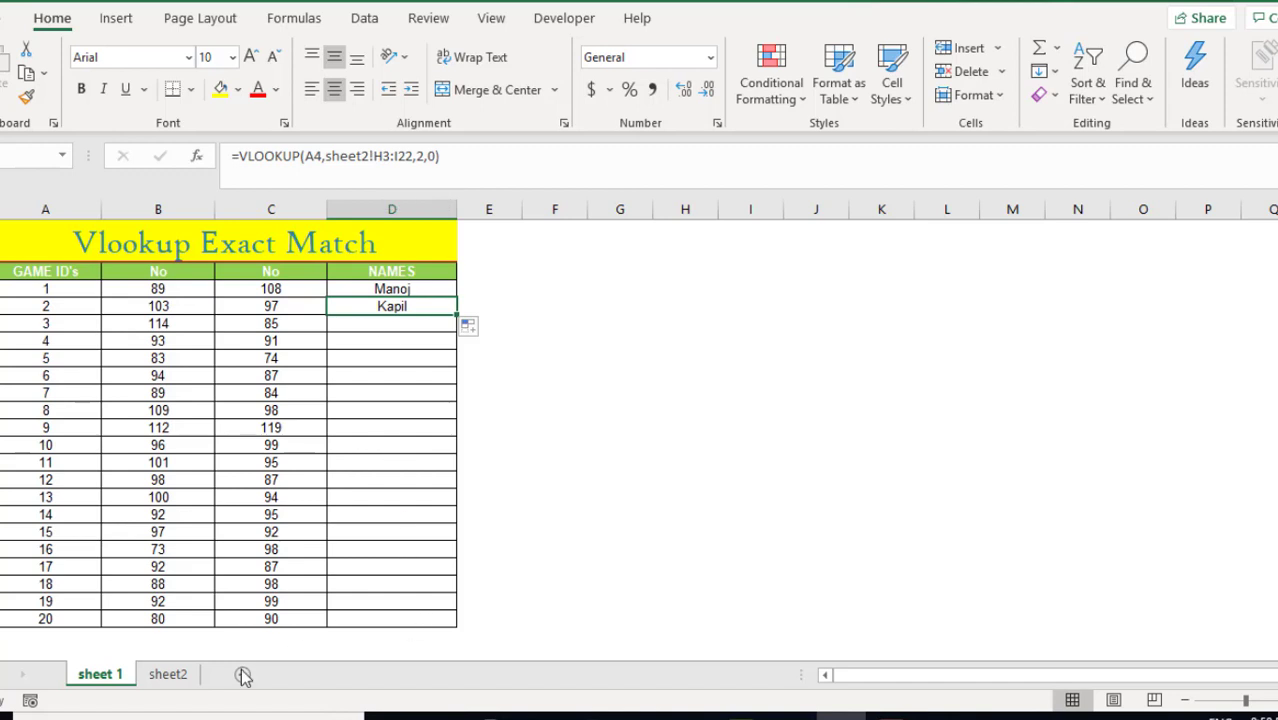
left_click(170, 674)
left_click(515, 273)
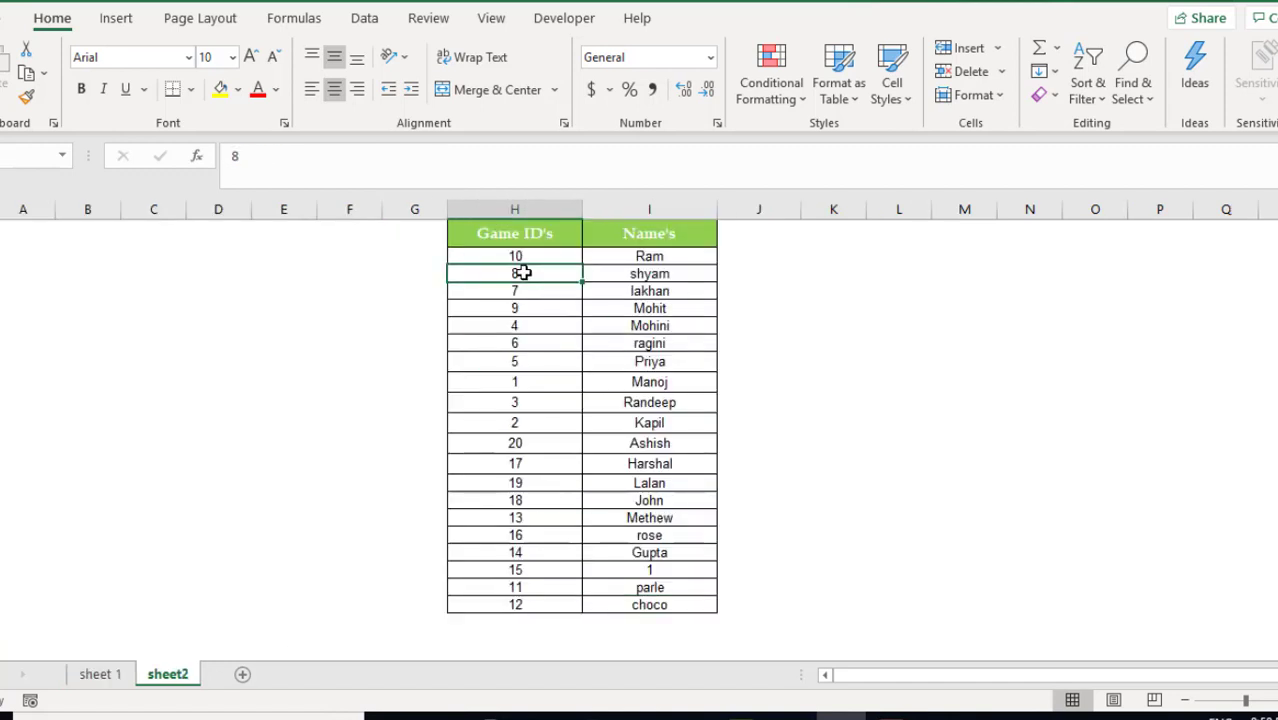
left_click(646, 621)
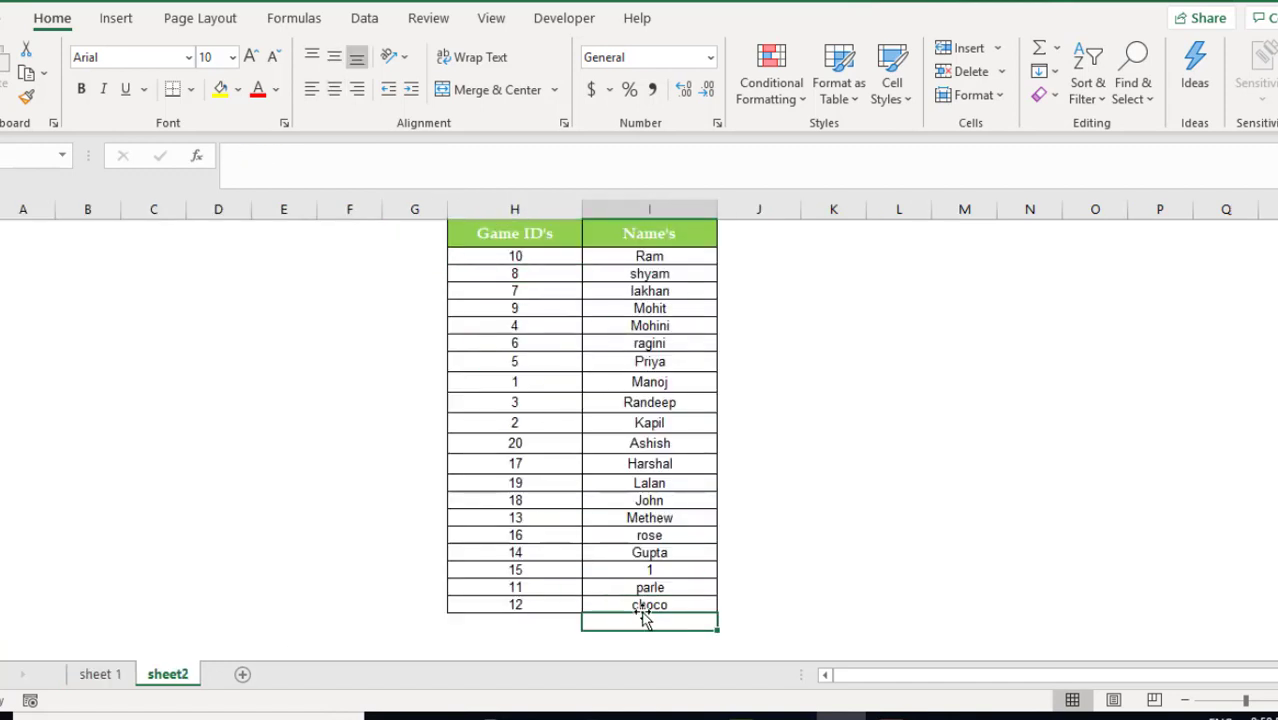
left_click(101, 677)
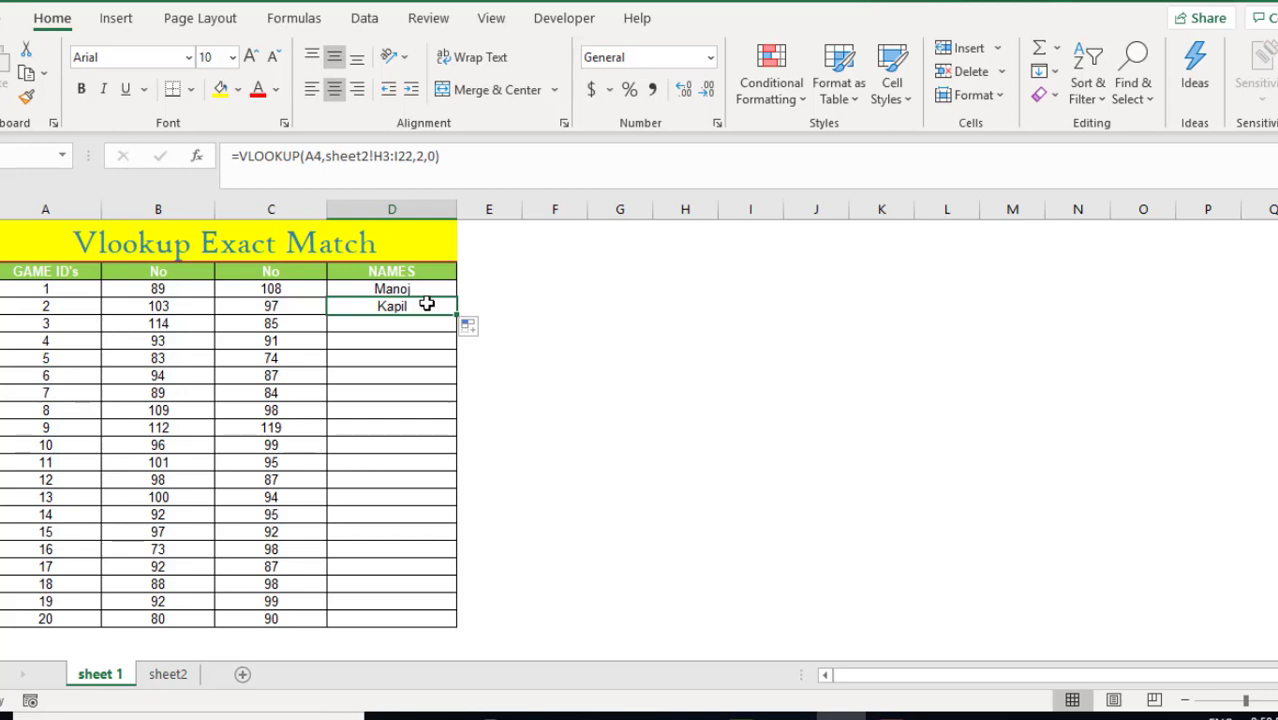
key("Delete")
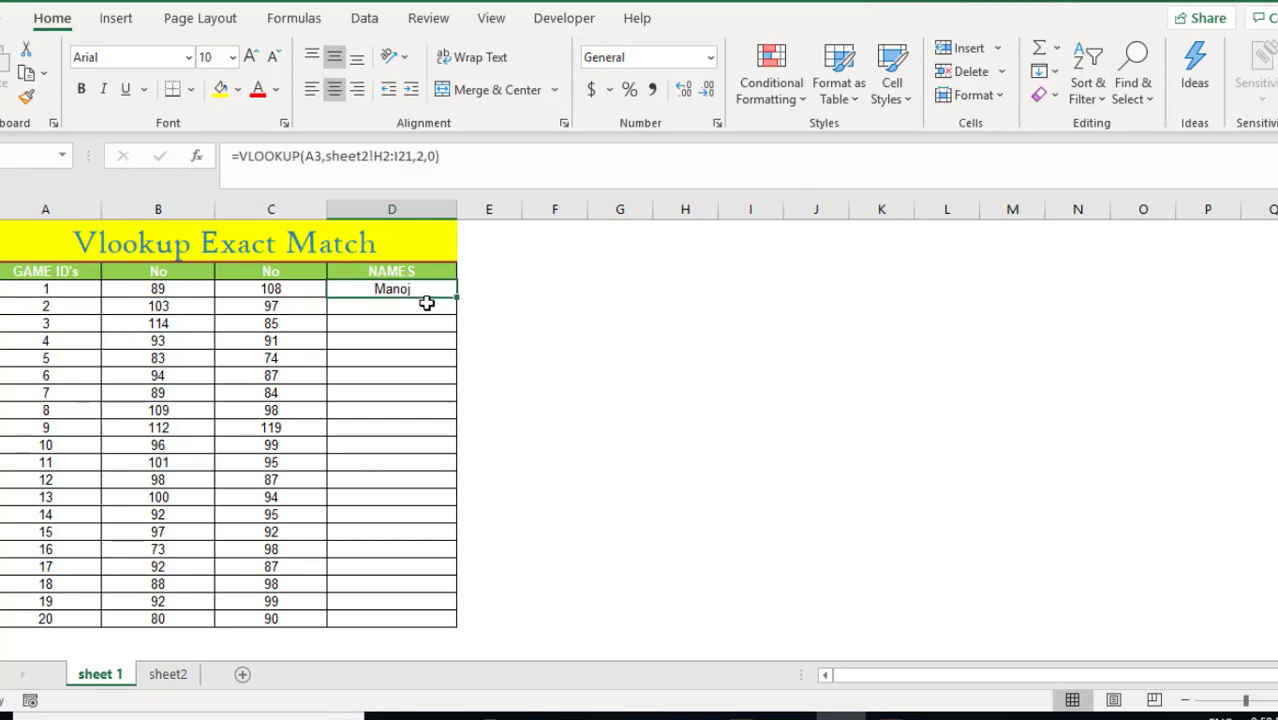
Restart the VLOOKUP formula in cell D3 with A3 as the lookup value
key("Up")
type("=")
type("l")
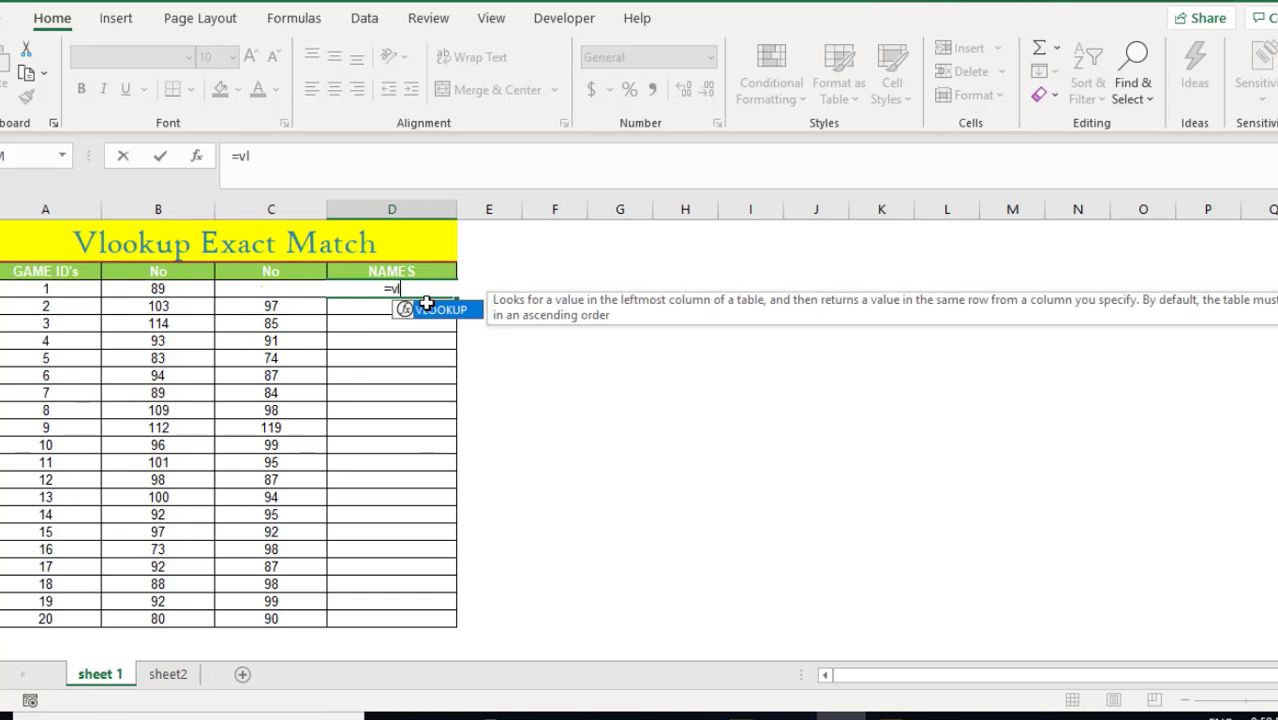
double_click(427, 303)
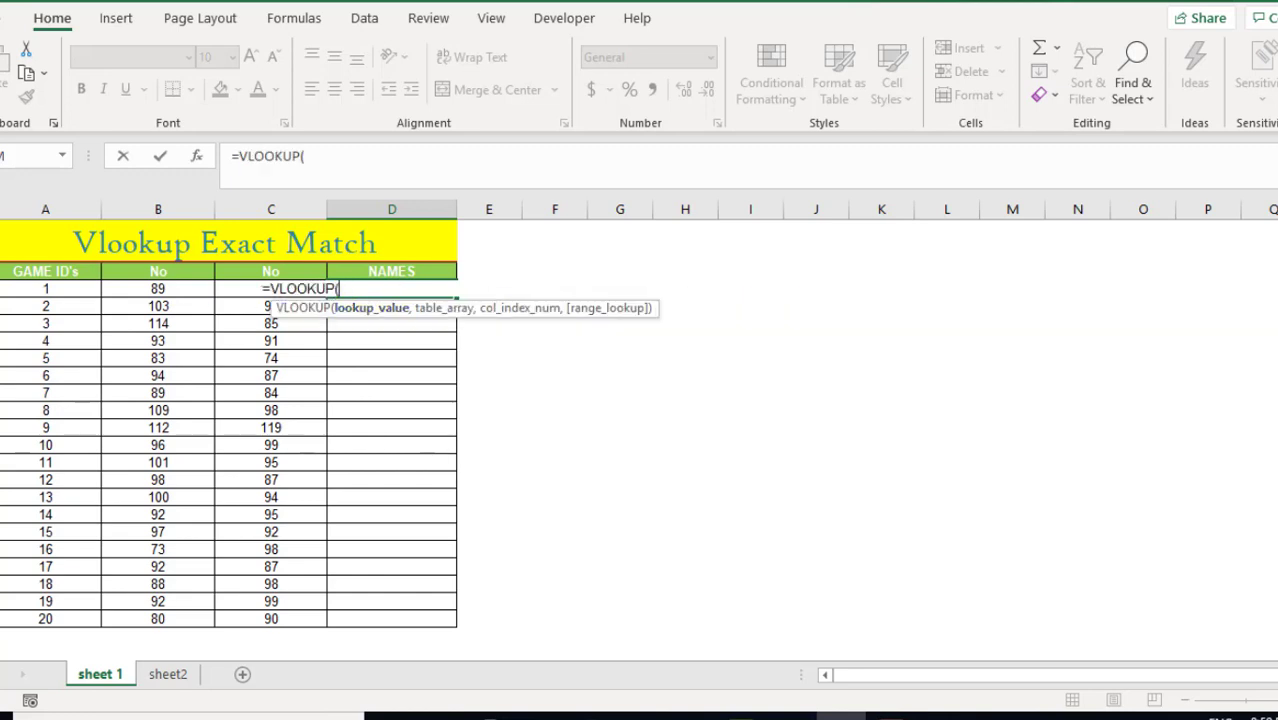
left_click(24, 291)
type(",")
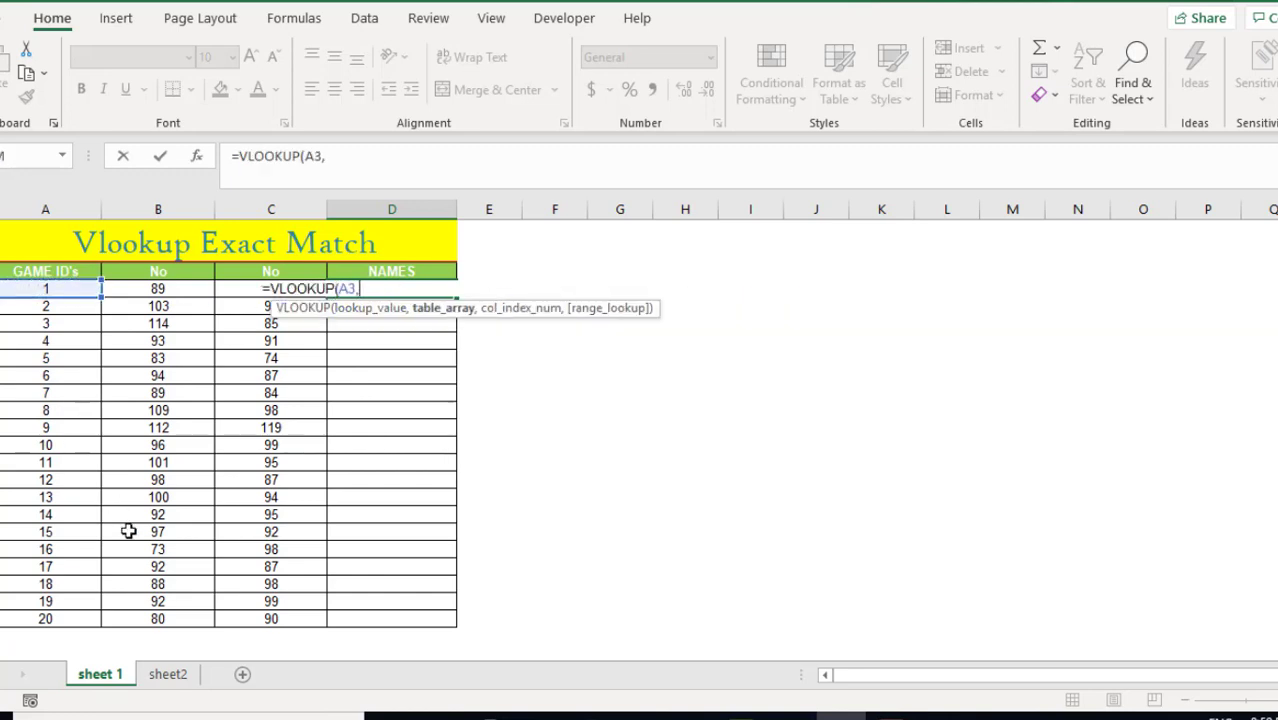
Use range H2:I21 on sheet2 as the table array and lock it as the absolute reference $H$2:$I$21
left_click(168, 675)
left_click_drag(515, 256, 659, 602)
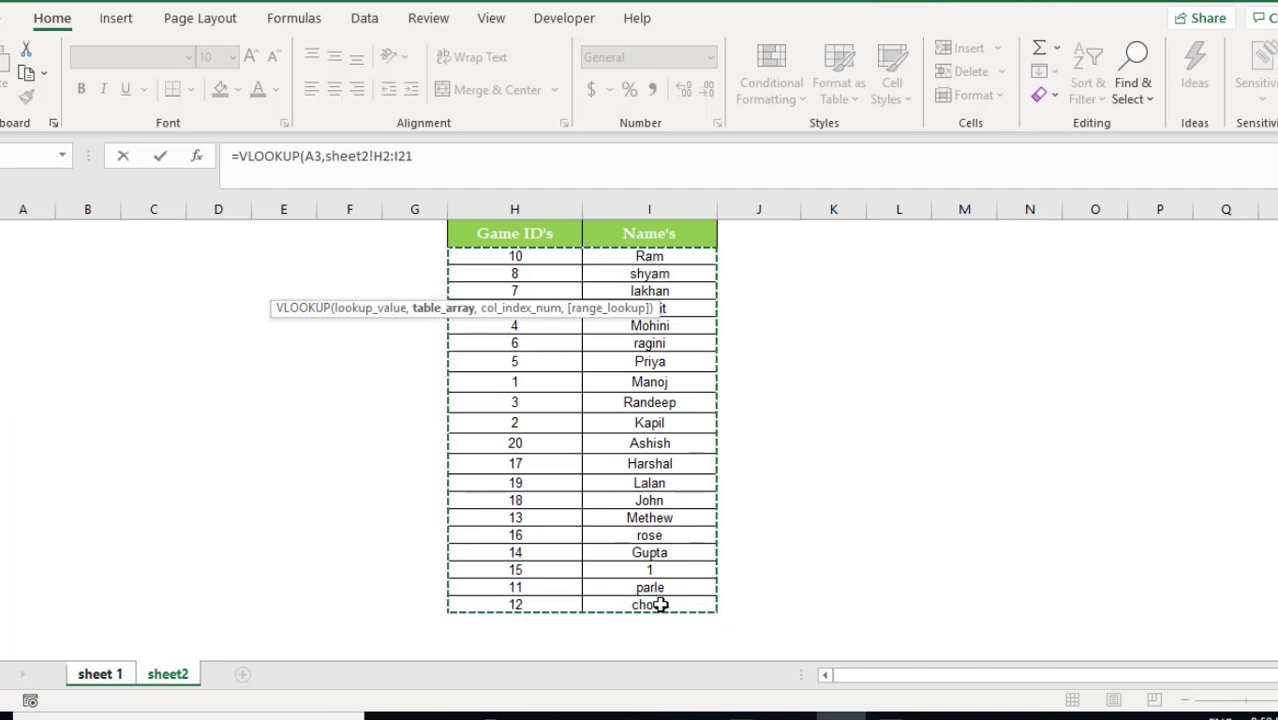
key("F4")
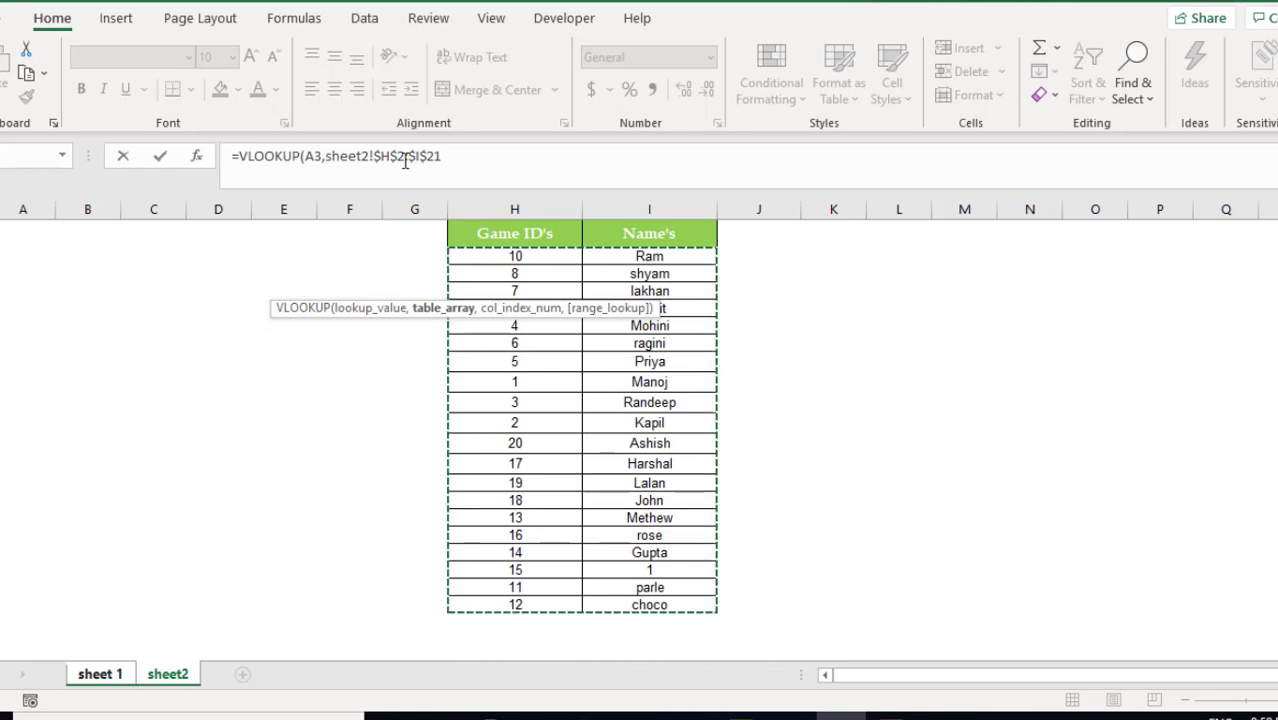
type(",")
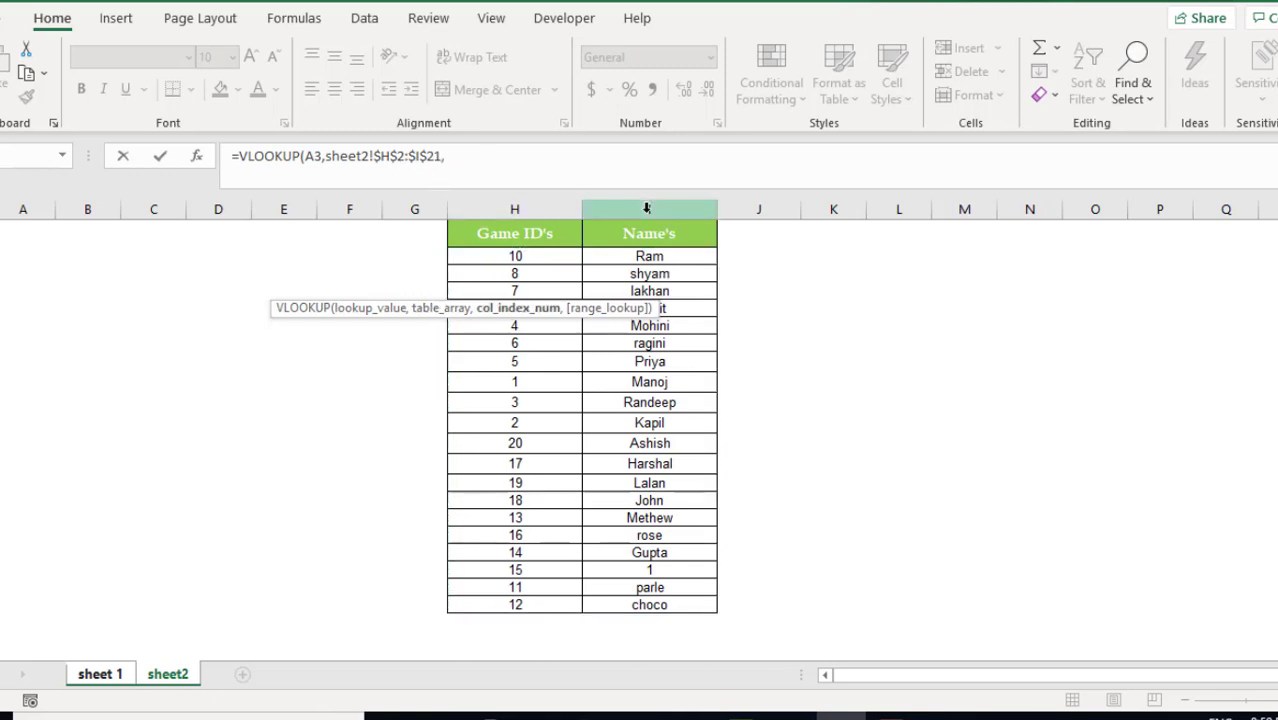
Finish the D3 formula with column index 2 and 0 for an exact match, and enter it
type("2,")
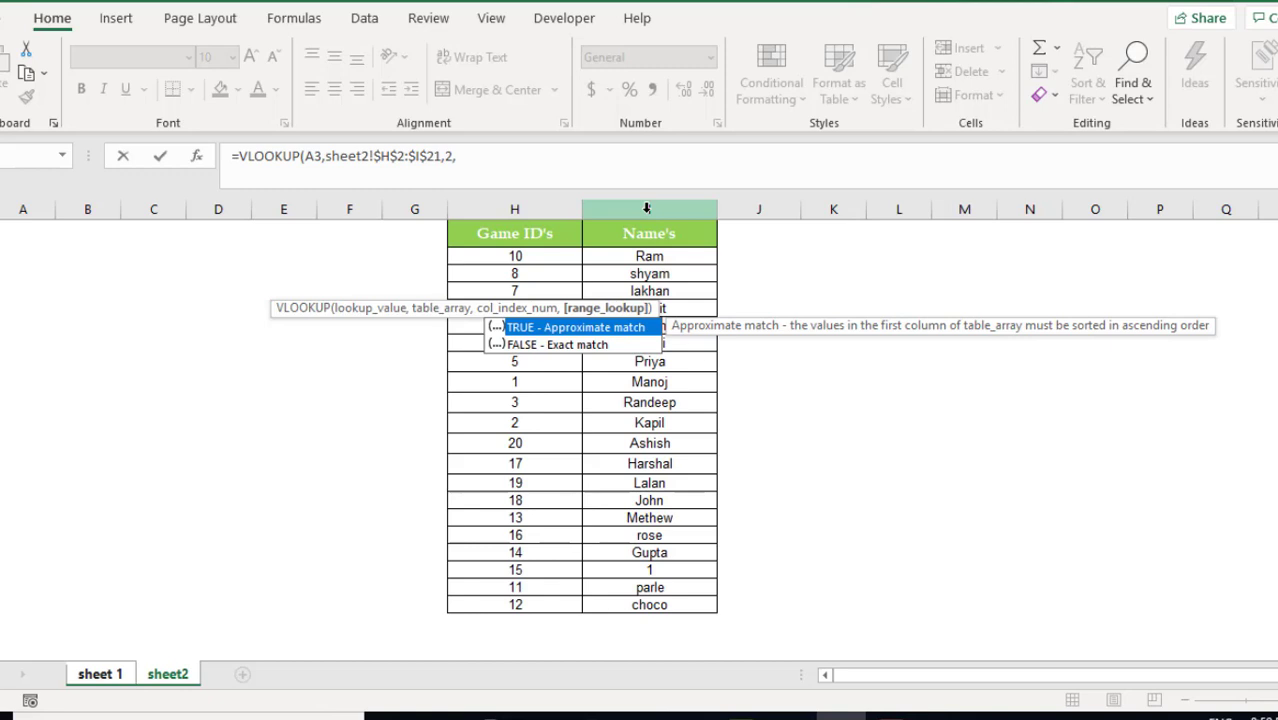
type("0)")
key("Return")
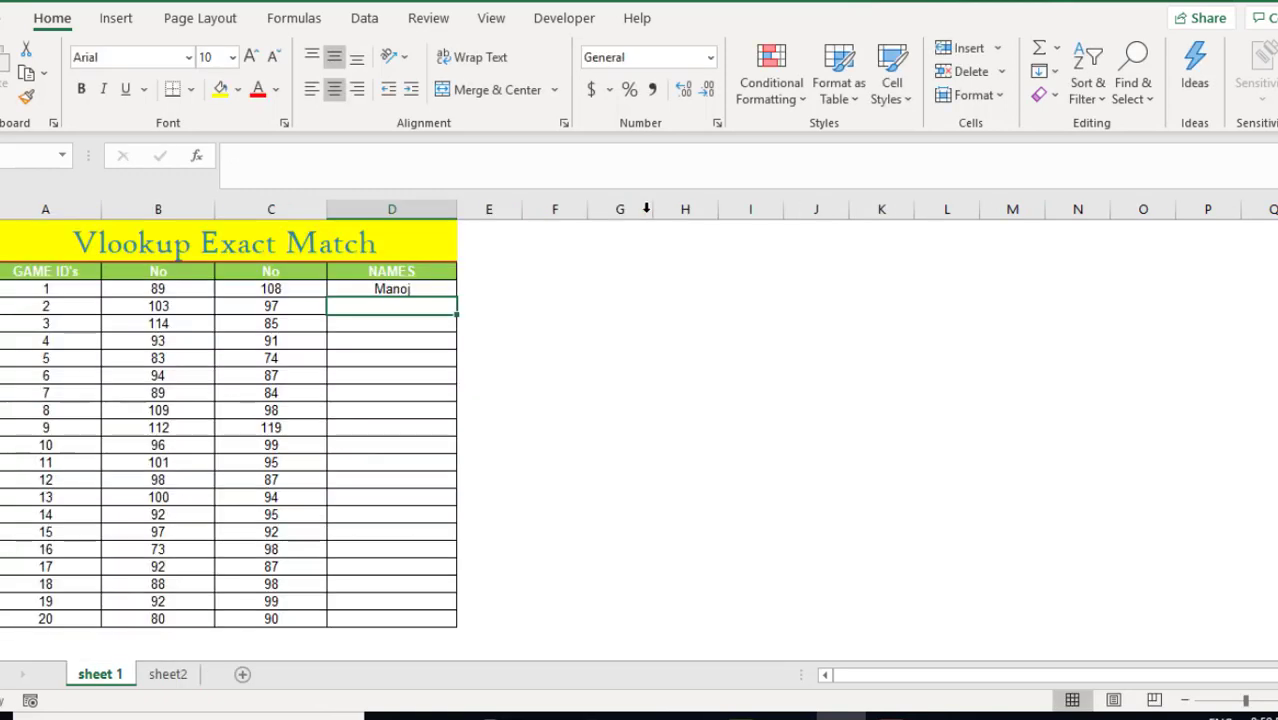
Copy the D3 formula down to D4 and review the lookup value and table range in the copied formula
left_click(398, 288)
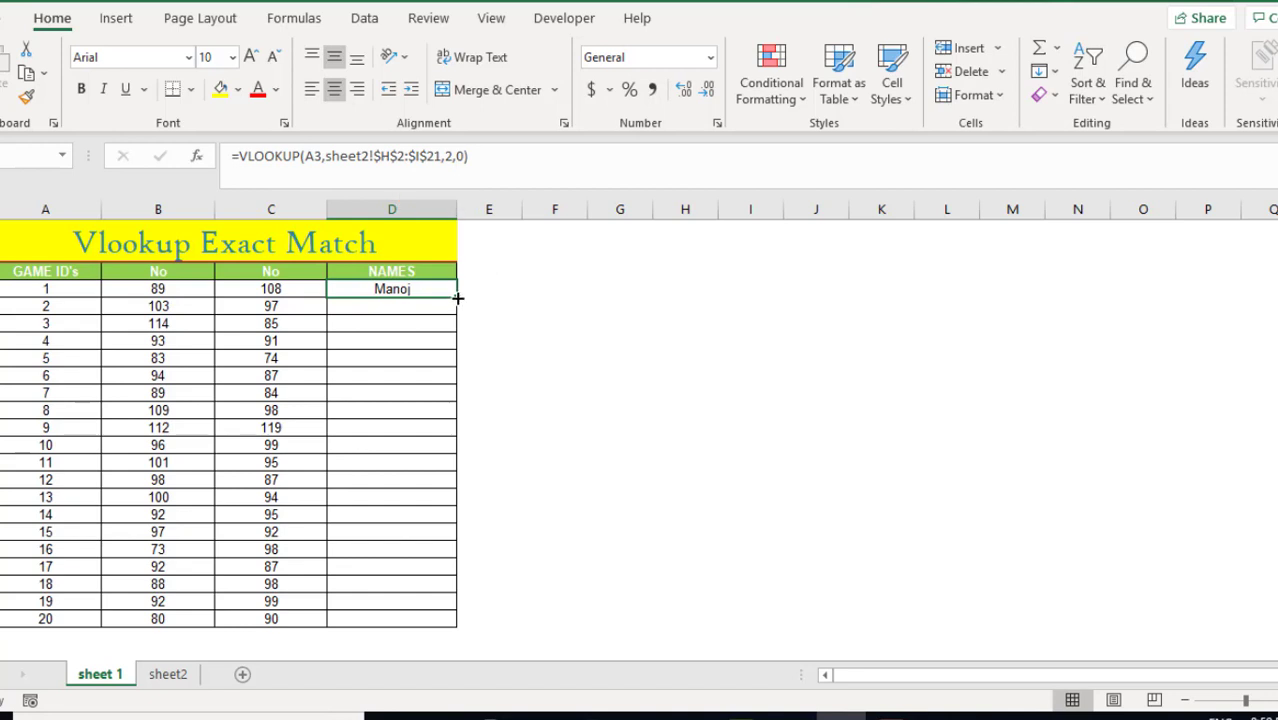
left_click_drag(458, 298, 445, 318)
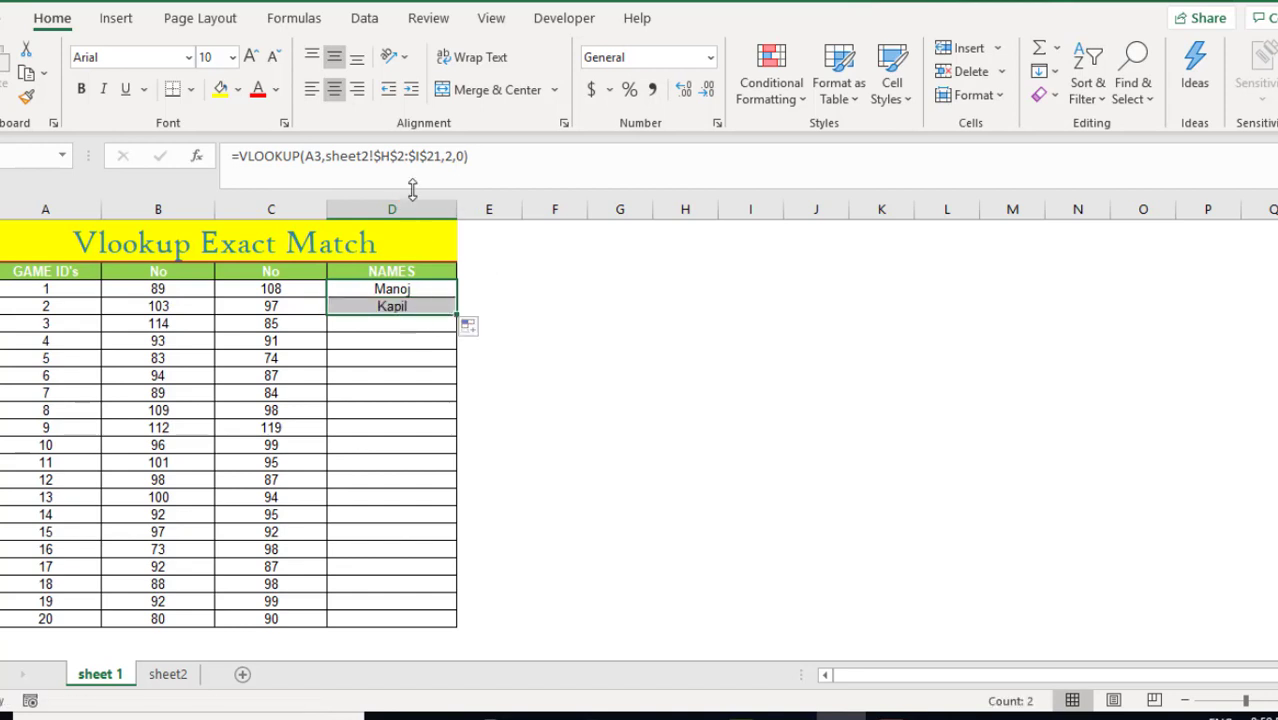
left_click(474, 388)
left_click(391, 306)
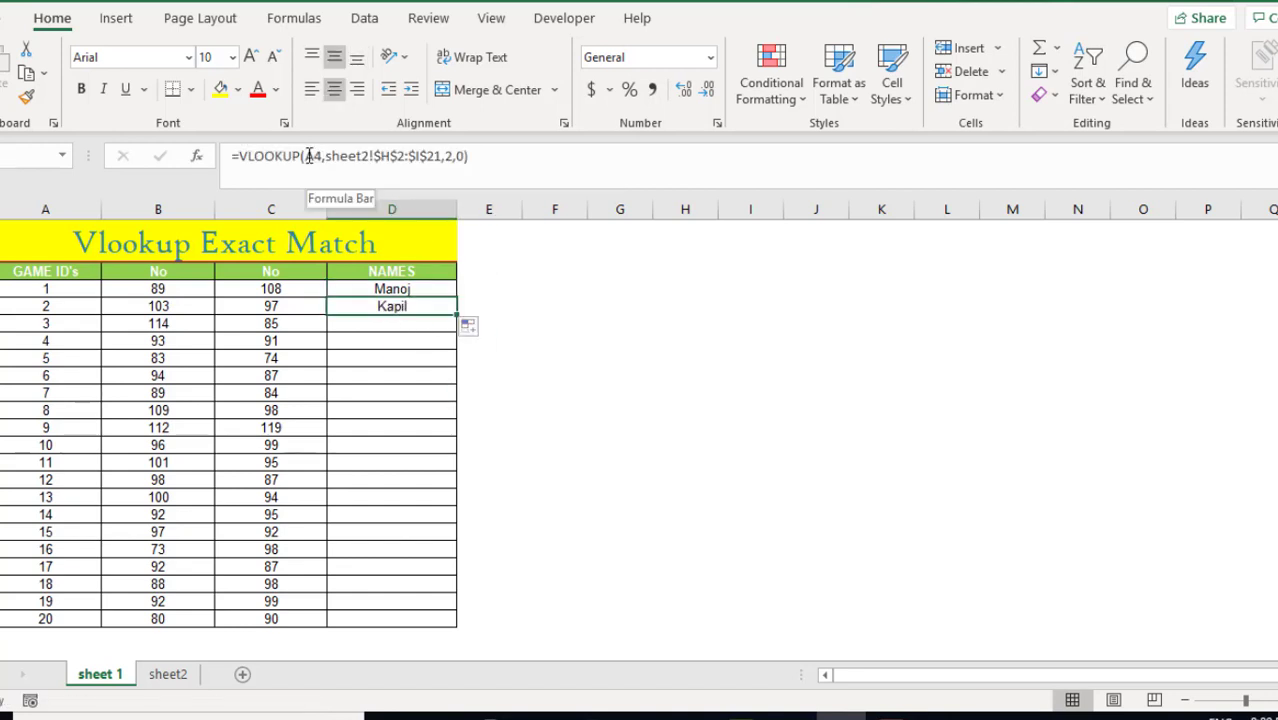
double_click(314, 156)
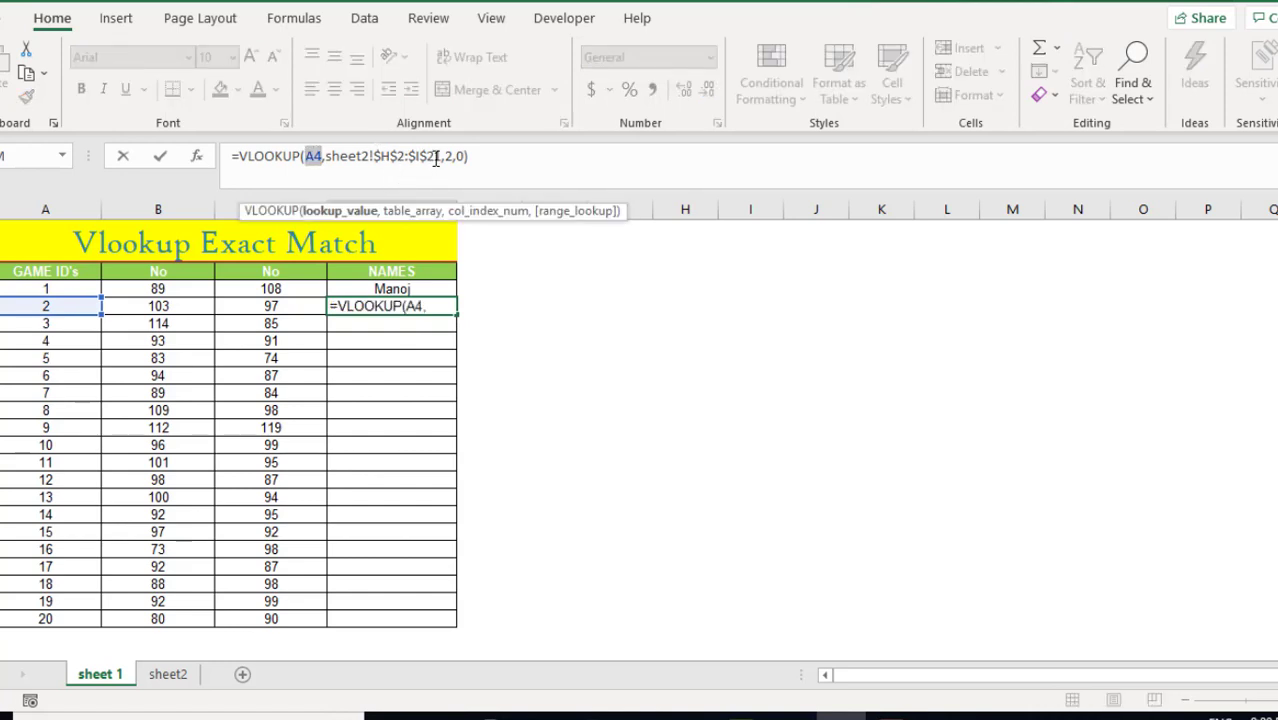
left_click(528, 328)
key("Escape")
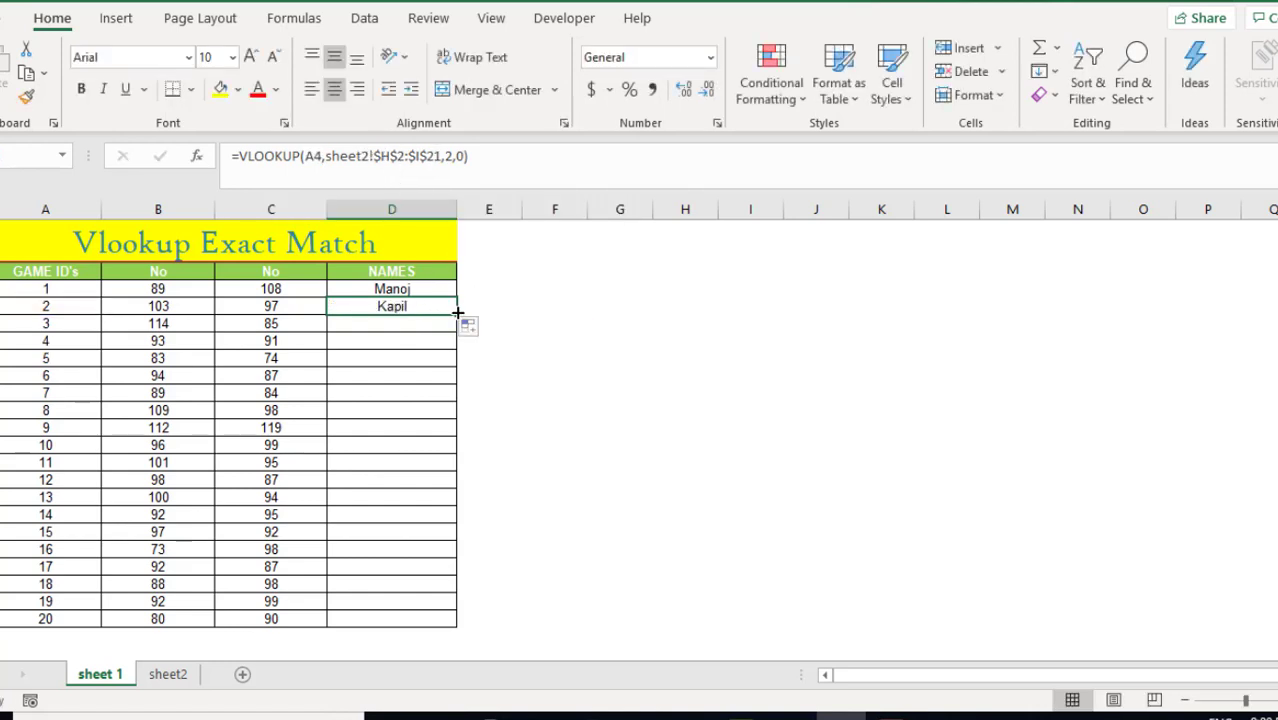
Fill the VLOOKUP formula from D4 down the NAMES column to the row of game ID 20
double_click(456, 314)
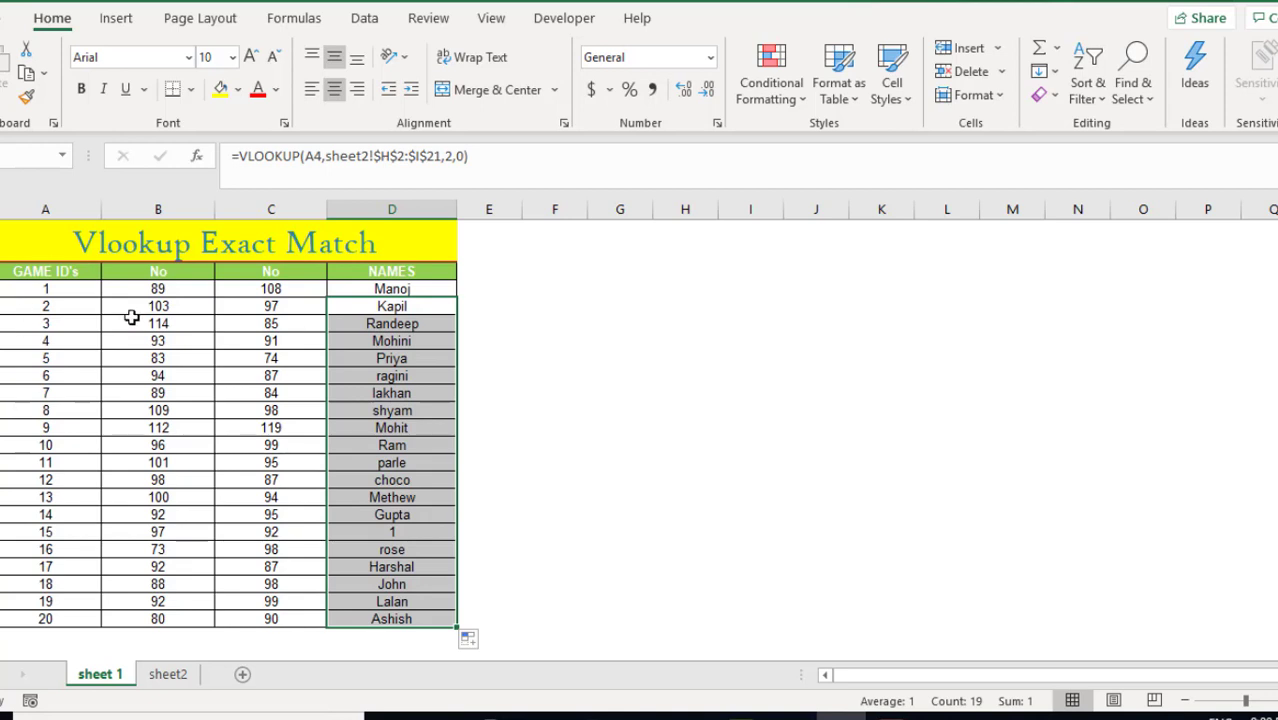
left_click(617, 385)
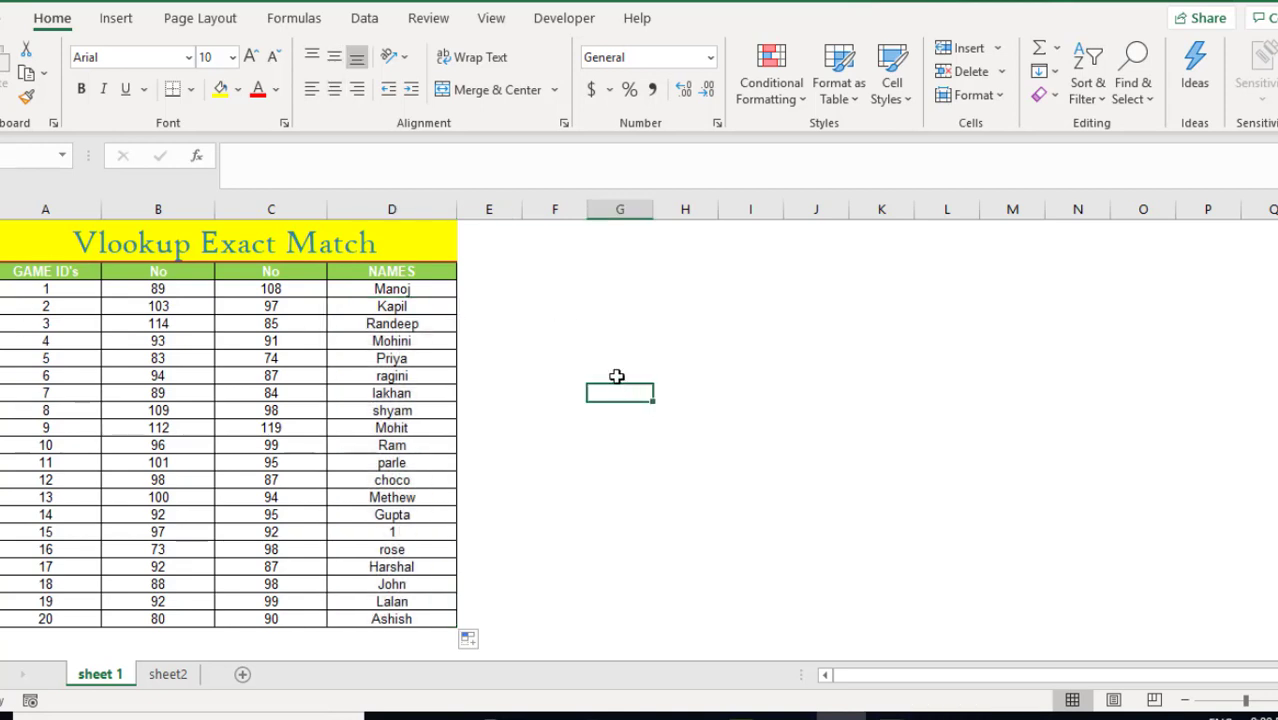